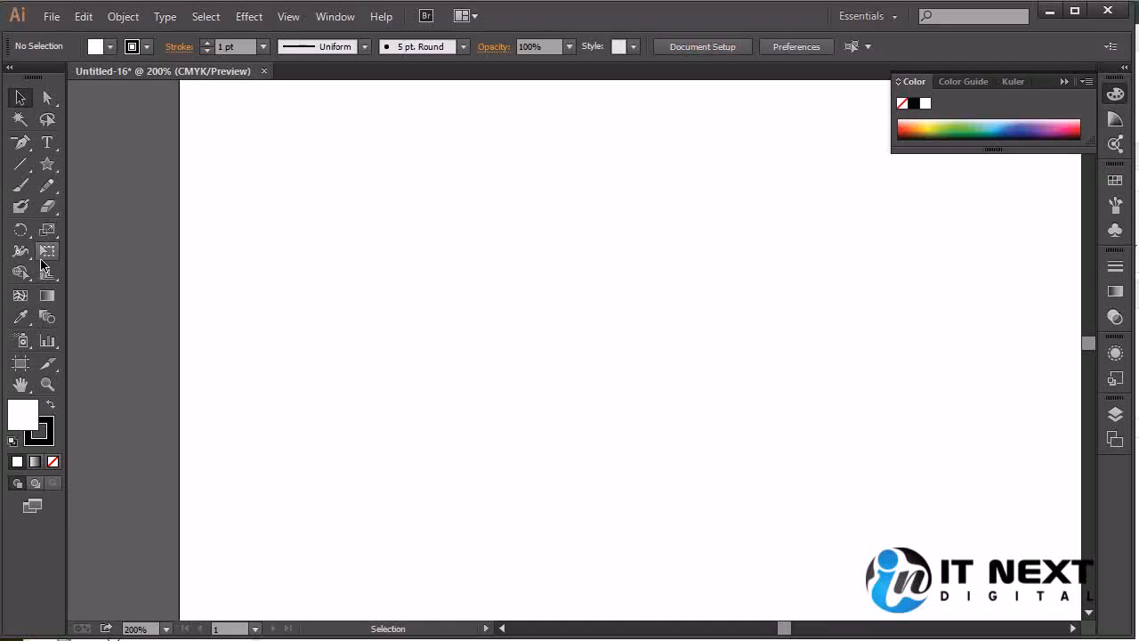
Step: Draw two squares side by side with the Rectangle tool, the second slightly larger than the first
left_click(49, 166)
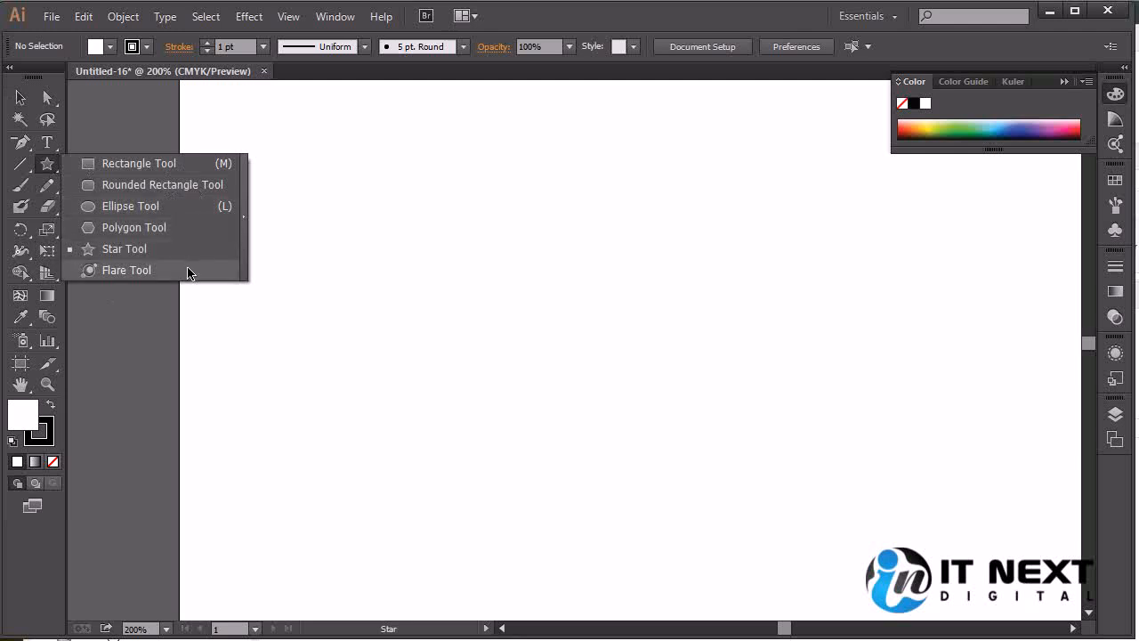
left_click(149, 166)
left_click_drag(370, 257, 463, 335)
left_click_drag(506, 243, 587, 358)
Step: Select both squares and fill them with green from the color spectrum
key("v")
left_click_drag(694, 222, 246, 467)
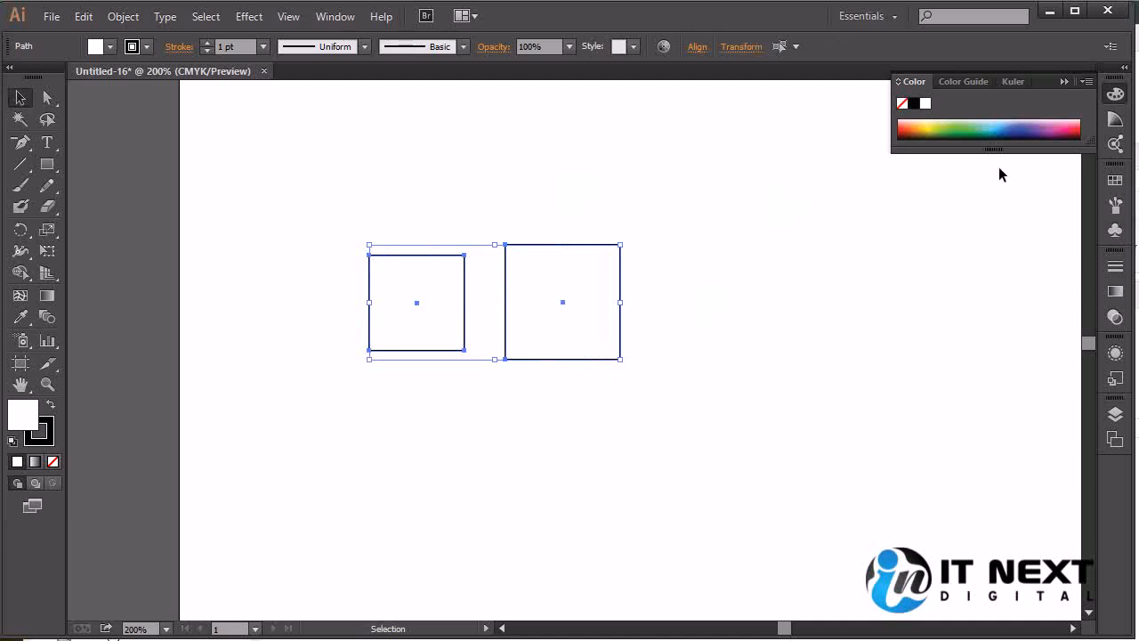
left_click(962, 125)
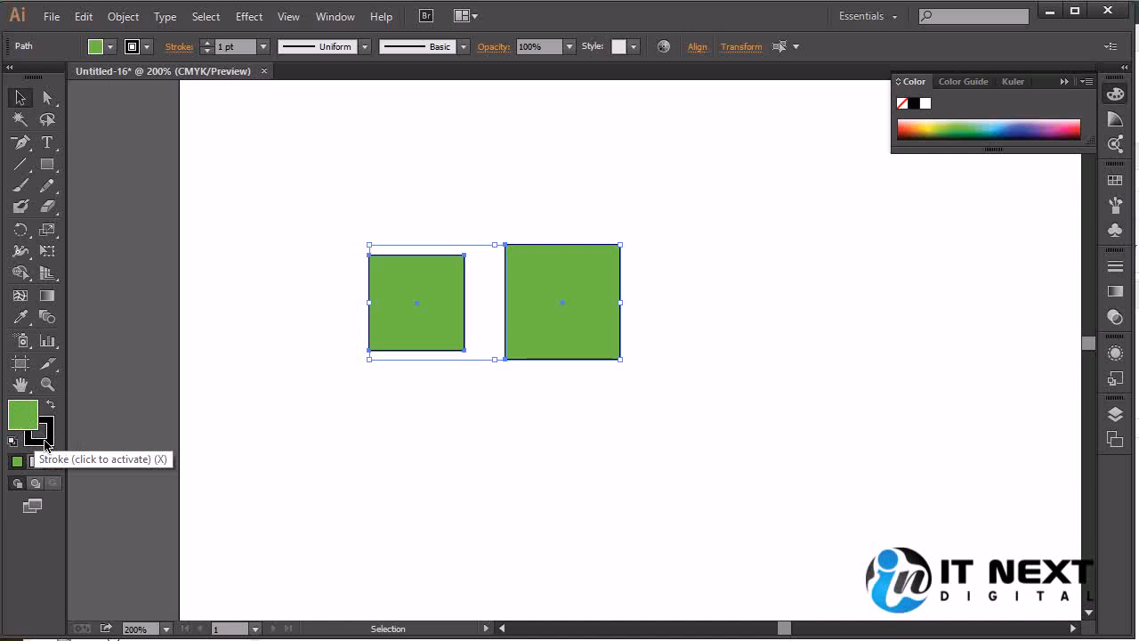
Step: Toggle repeatedly between the fill and stroke attributes, ending with the stroke active
key("x")
key("x")
key("x")
key("x")
key("x")
key("x")
key("x")
key("x")
key("x")
key("x")
key("x")
key("x")
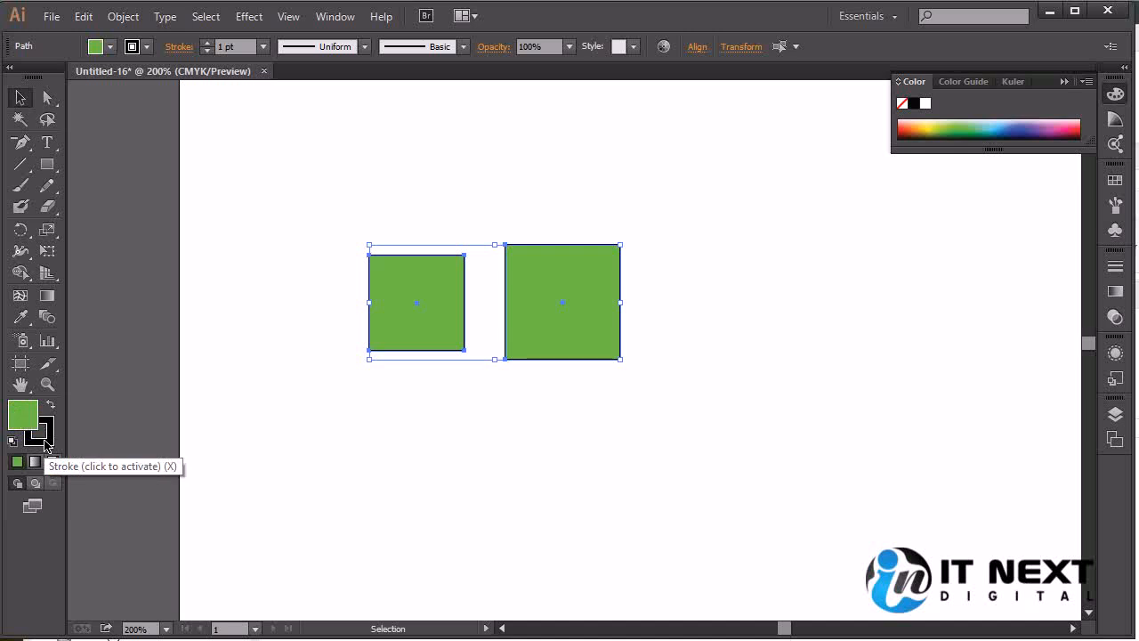
key("x")
key("x")
key("x")
key("x")
key("x")
key("x")
key("x")
key("x")
key("x")
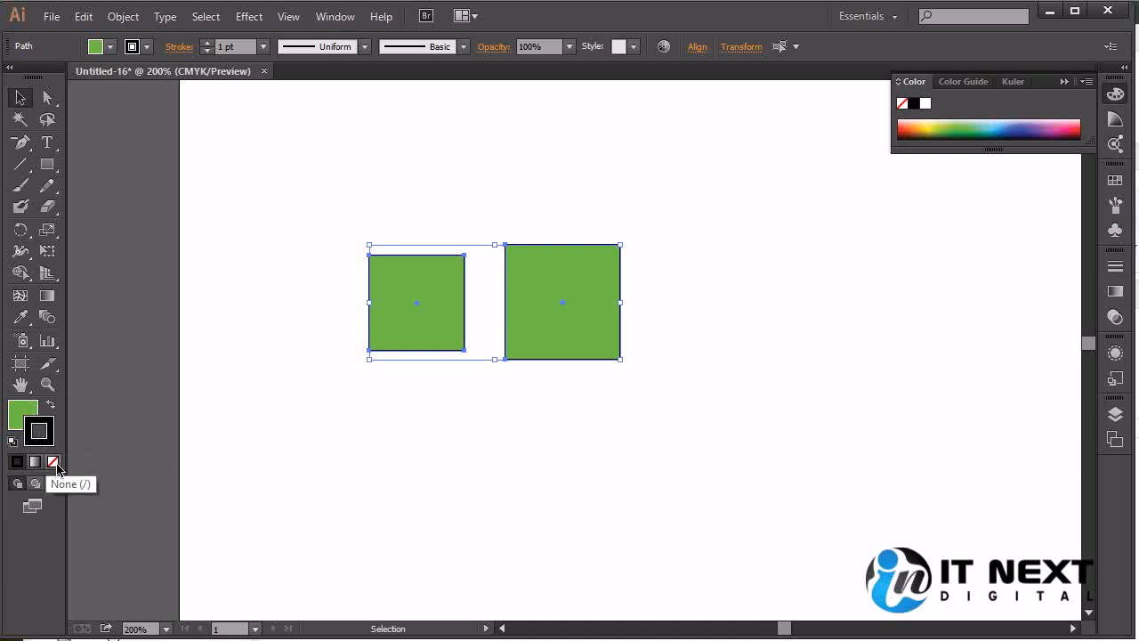
Step: Remove the stroke from both squares, restore it in black and set its weight to 10 pt
left_click(53, 463)
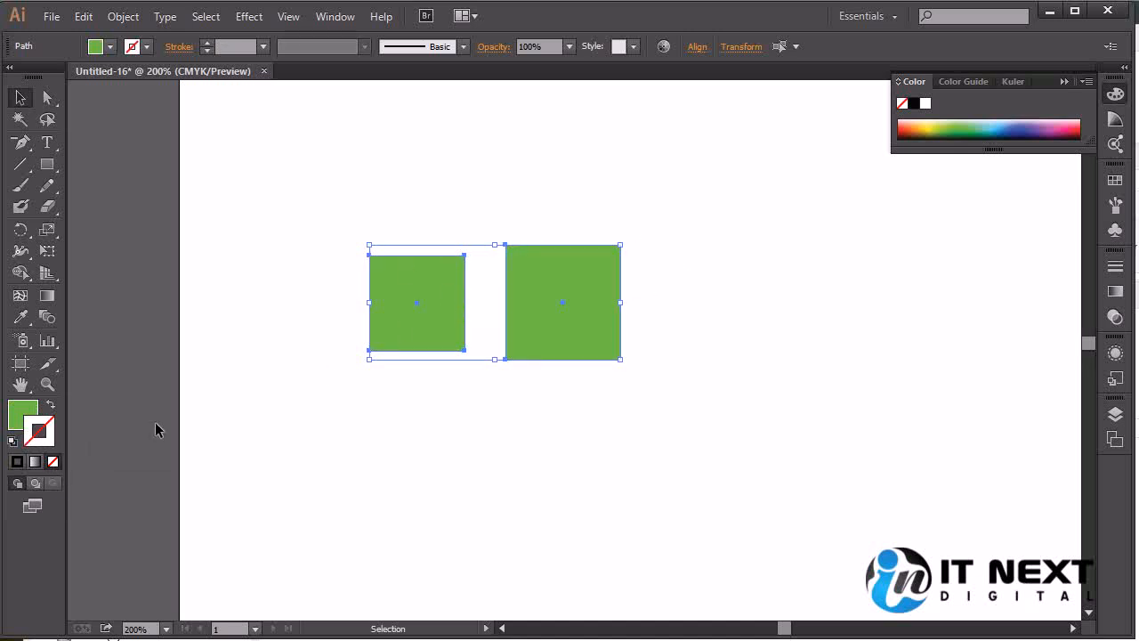
left_click(17, 463)
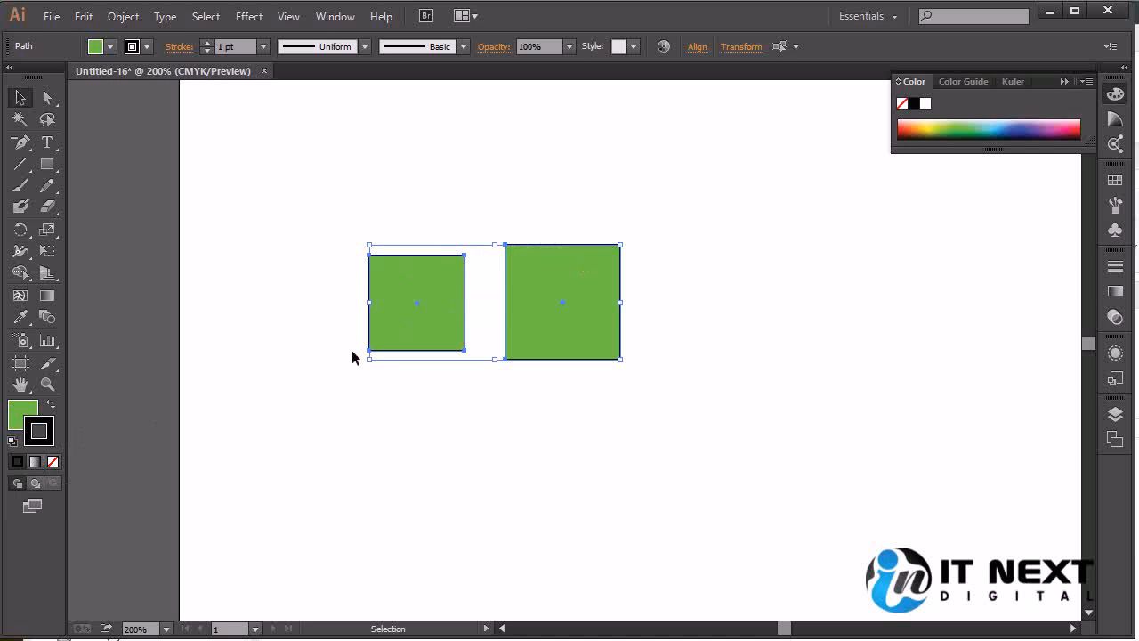
left_click(264, 47)
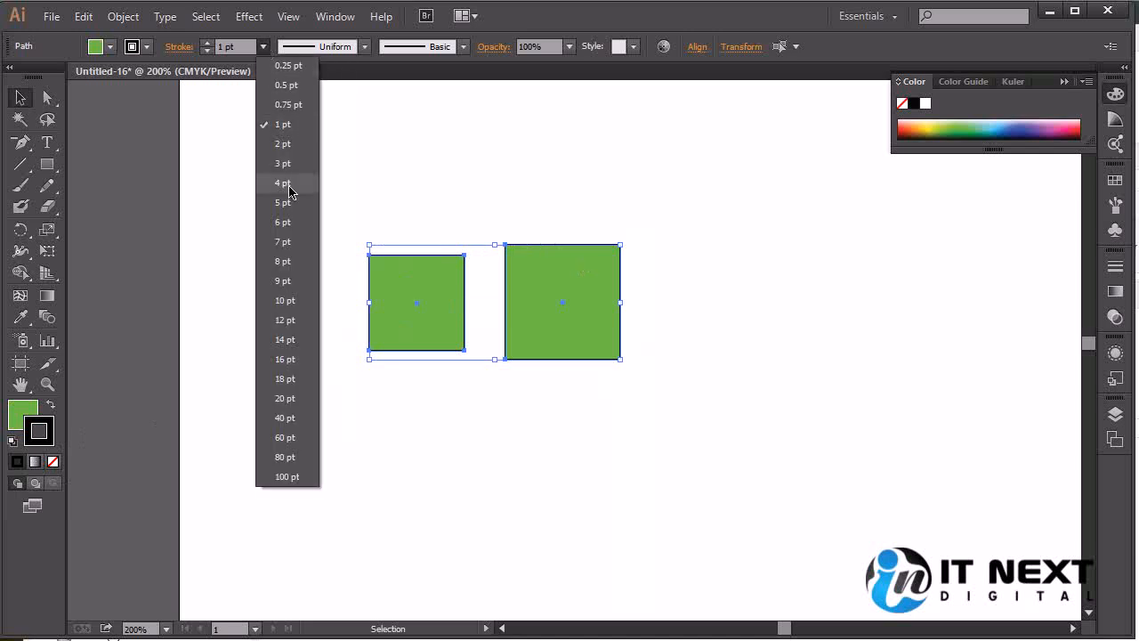
left_click(296, 300)
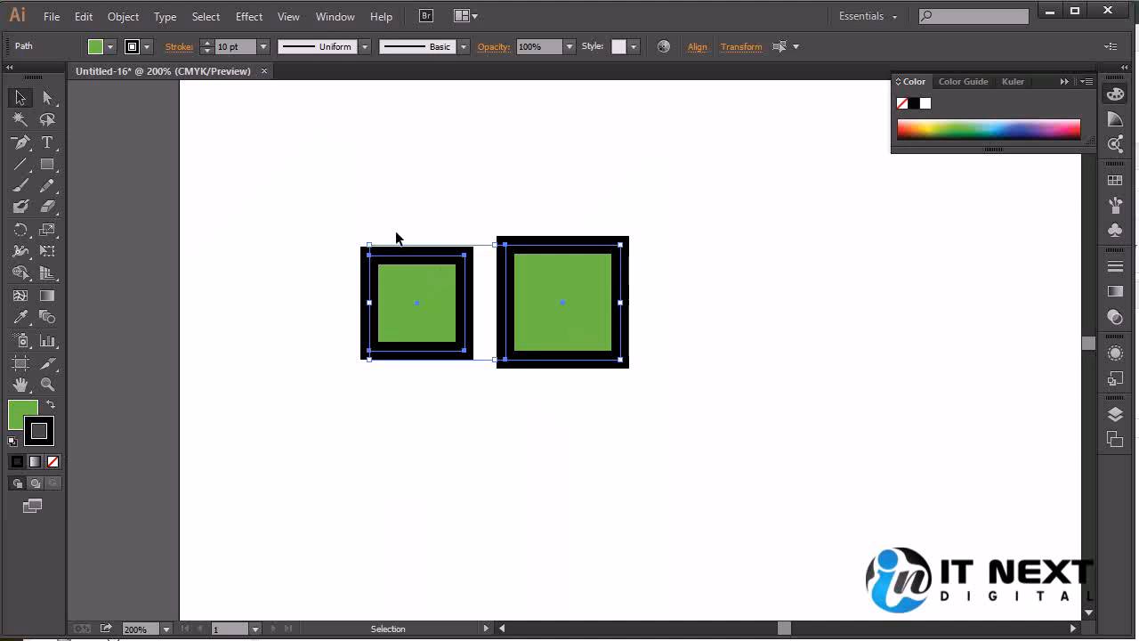
Step: Set the stroke of both squares to None and make the fill attribute active
left_click(52, 462)
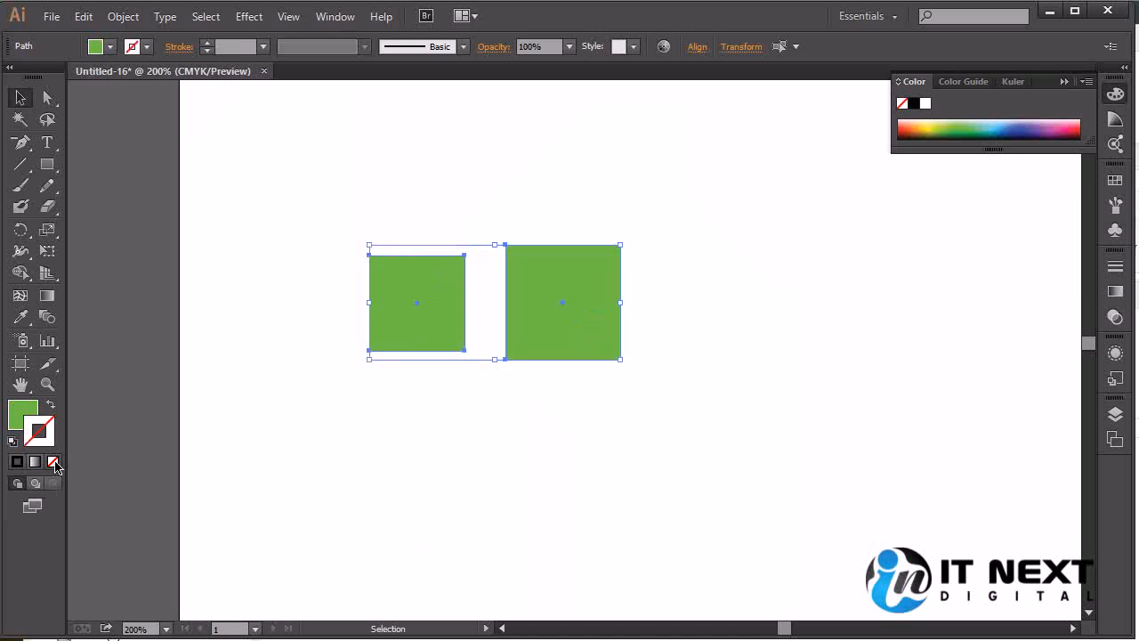
left_click(25, 413)
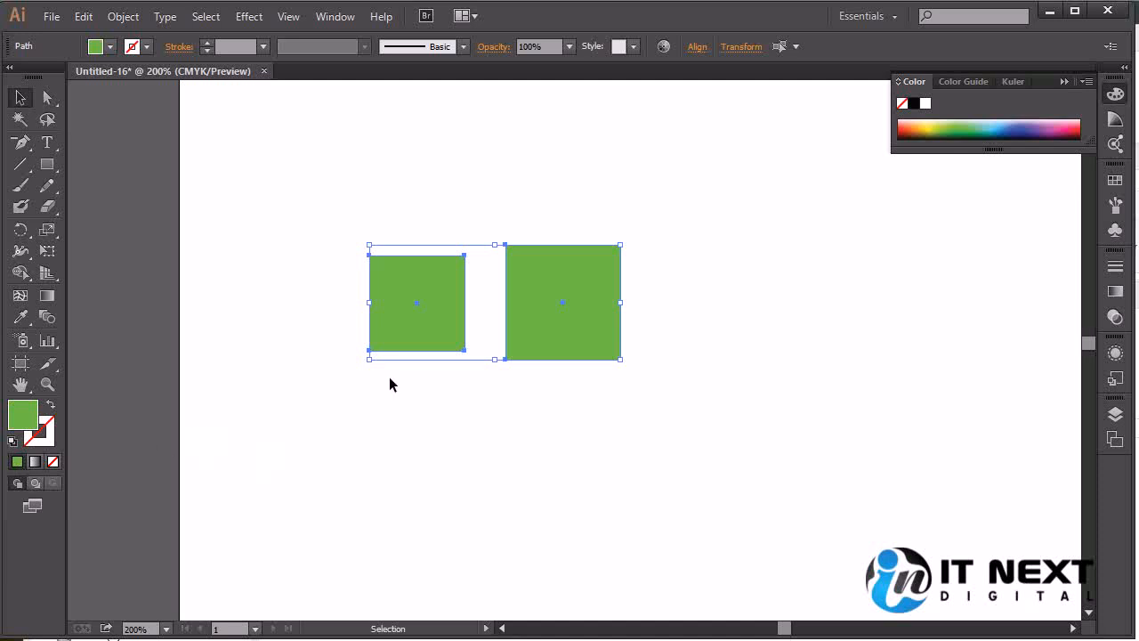
Step: Switch the fill of both squares between gradient, none and solid color, ending on solid green
key("period")
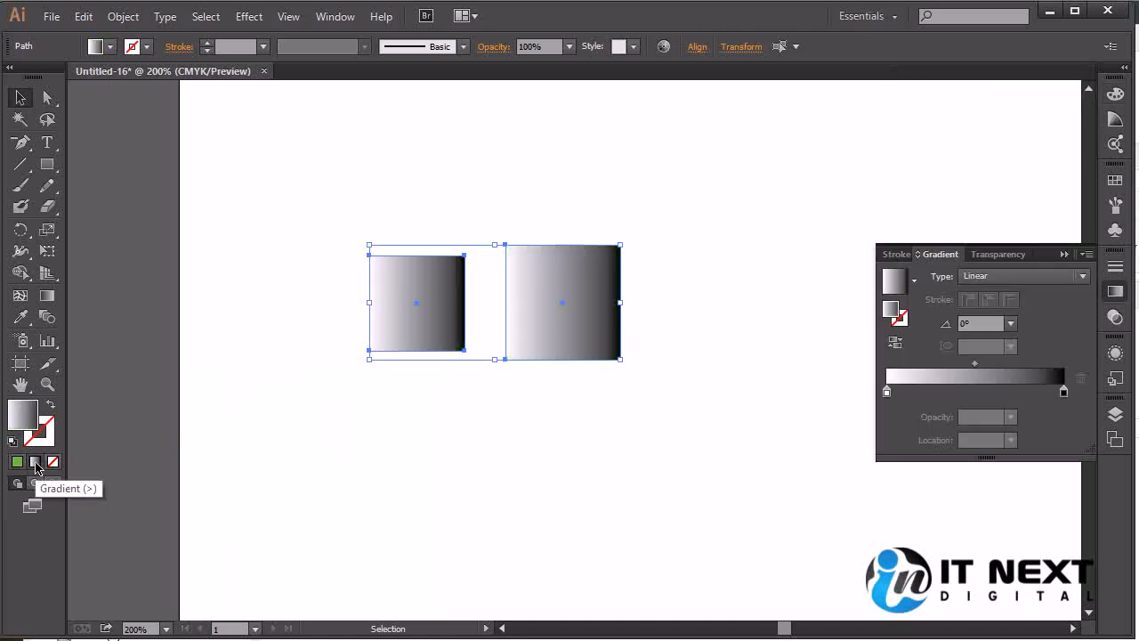
key("comma")
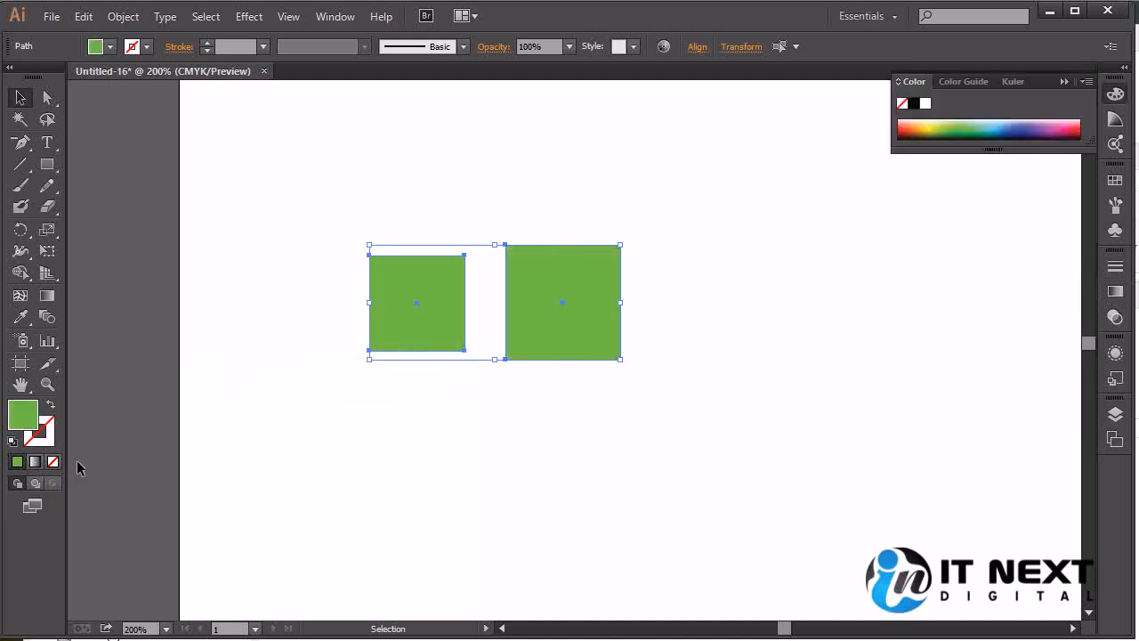
key("period")
key("slash")
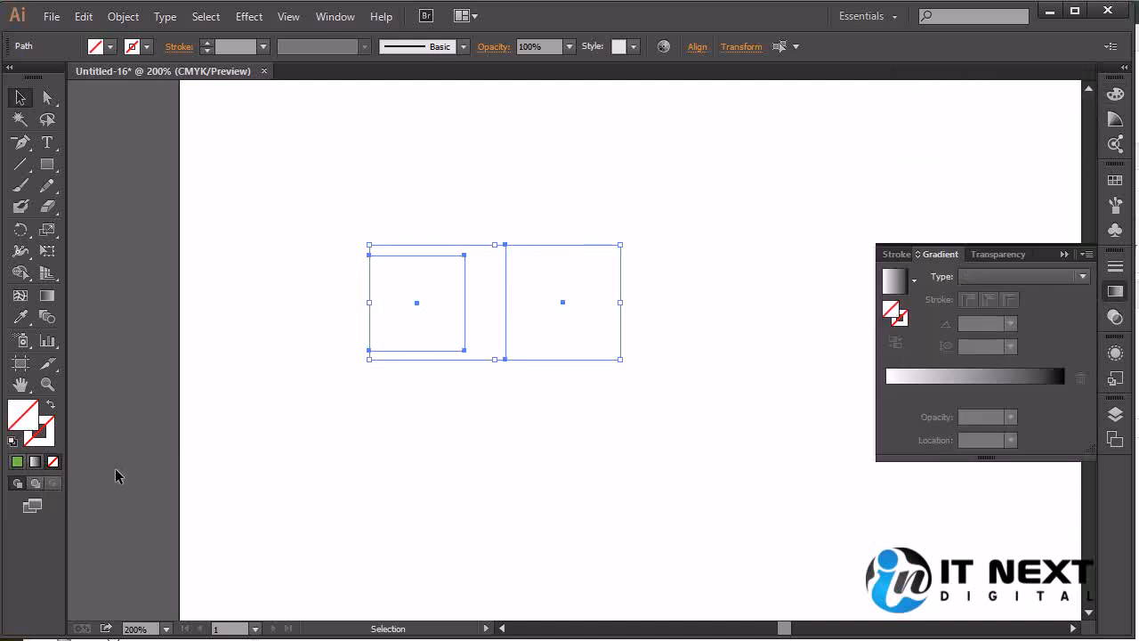
key("period")
key("slash")
key("comma")
key("period")
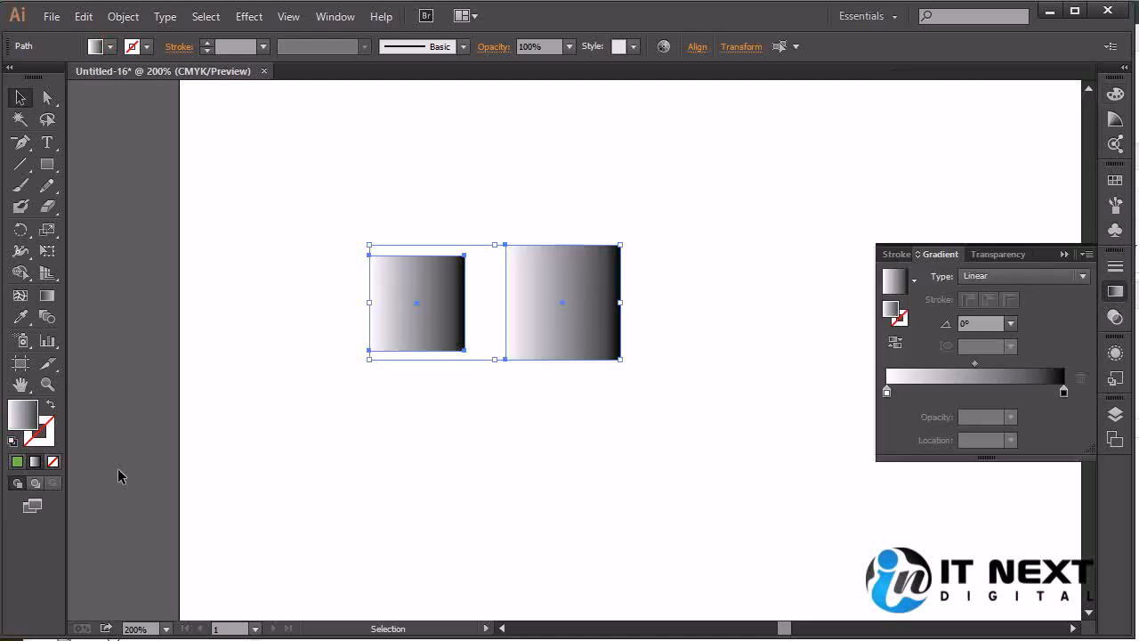
key("slash")
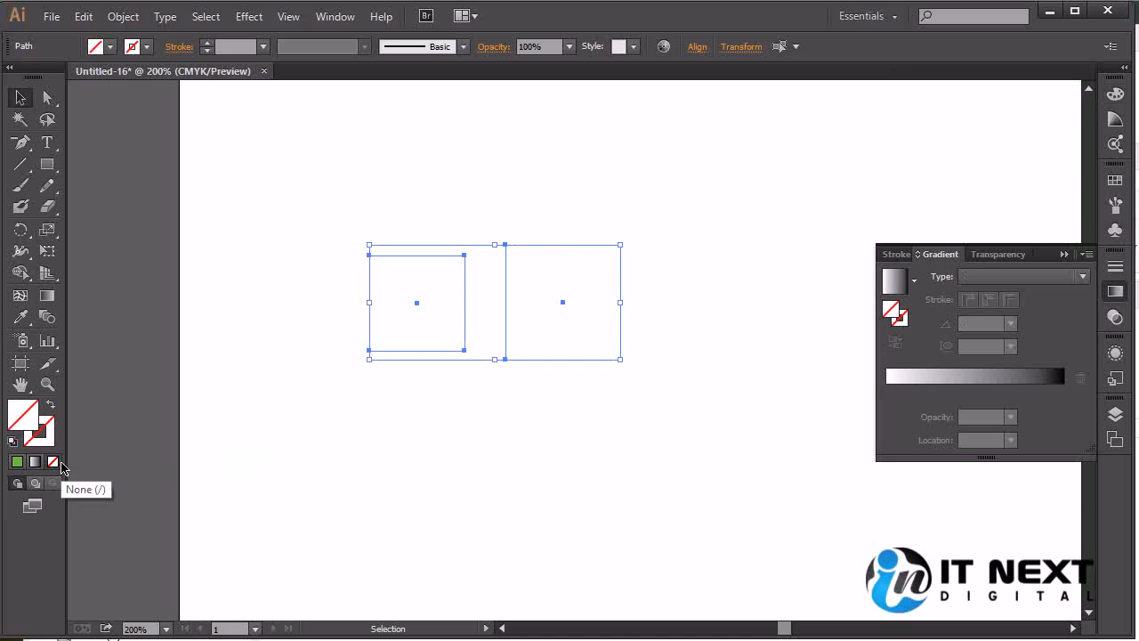
key("comma")
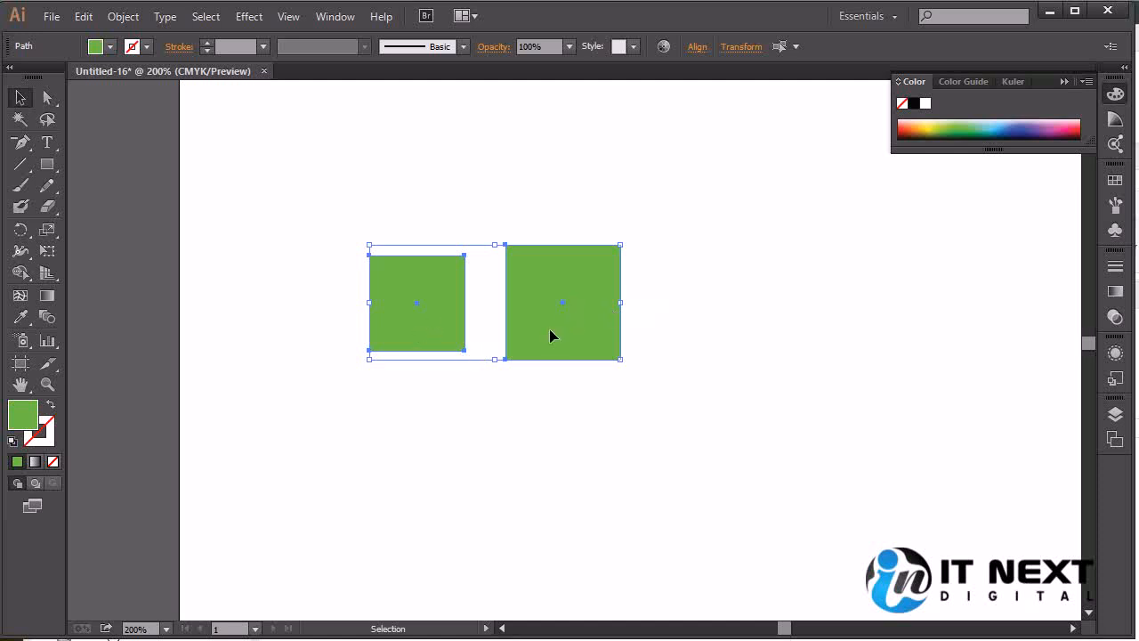
Step: Duplicate the larger square, placing the copy to its right
left_click(471, 430)
left_click_drag(724, 216, 278, 417)
left_click(554, 384)
left_click(579, 311)
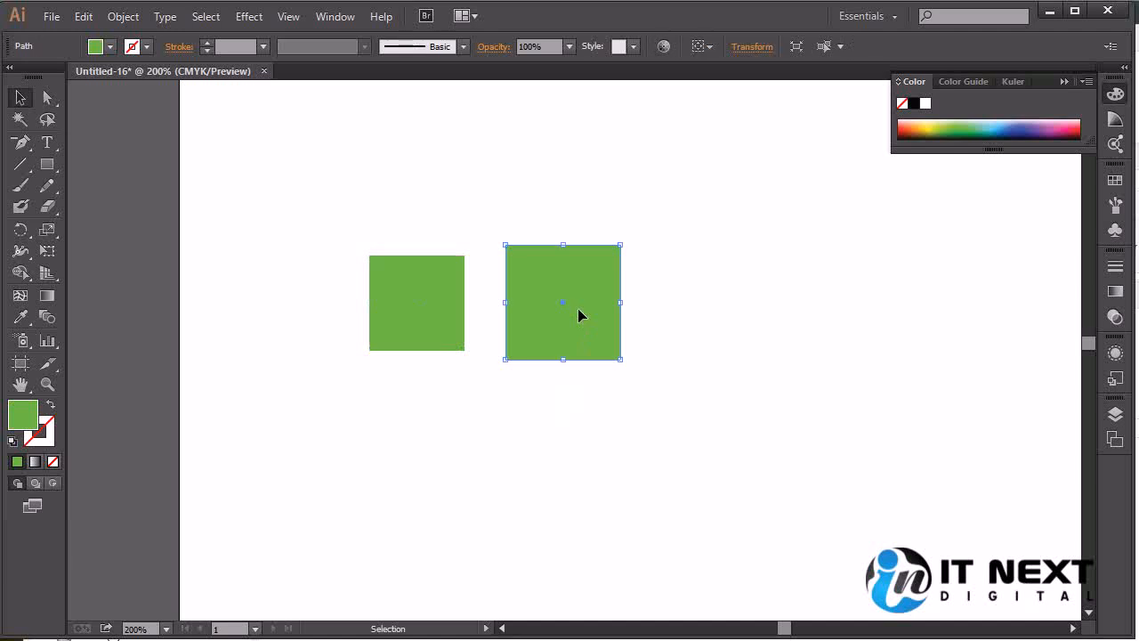
left_click_drag(563, 330, 745, 338)
Step: Duplicate the middle square below itself and move that copy horizontally to the lower right of the row
left_click(581, 322)
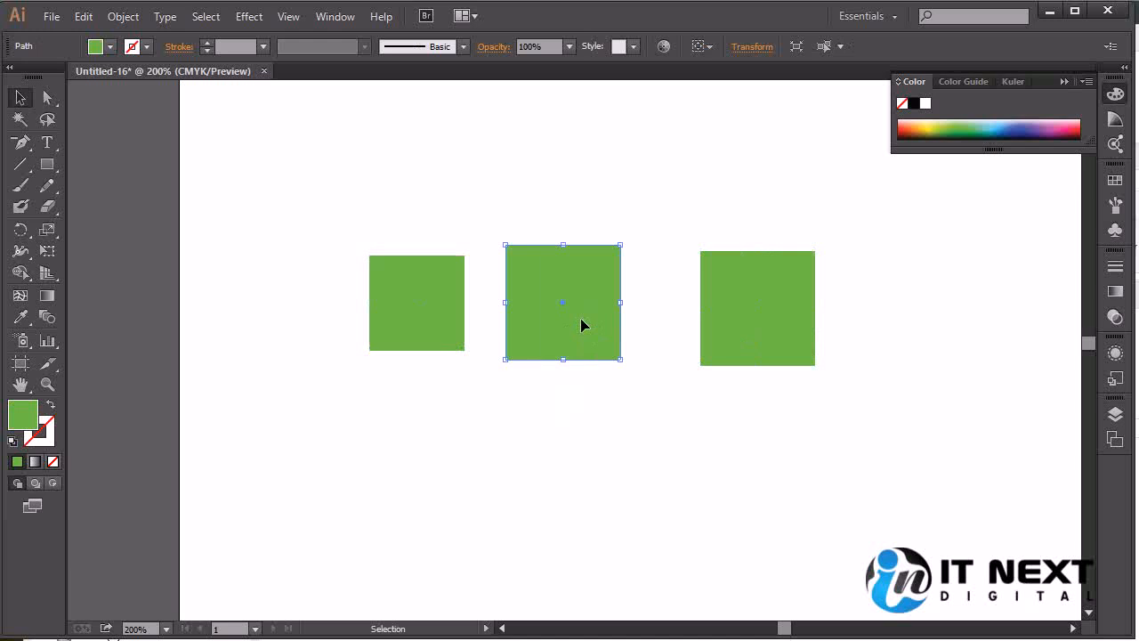
key("alt")
key("alt")
key("alt")
key("alt")
key("alt")
key("alt")
key("alt")
left_click_drag(584, 326, 575, 478)
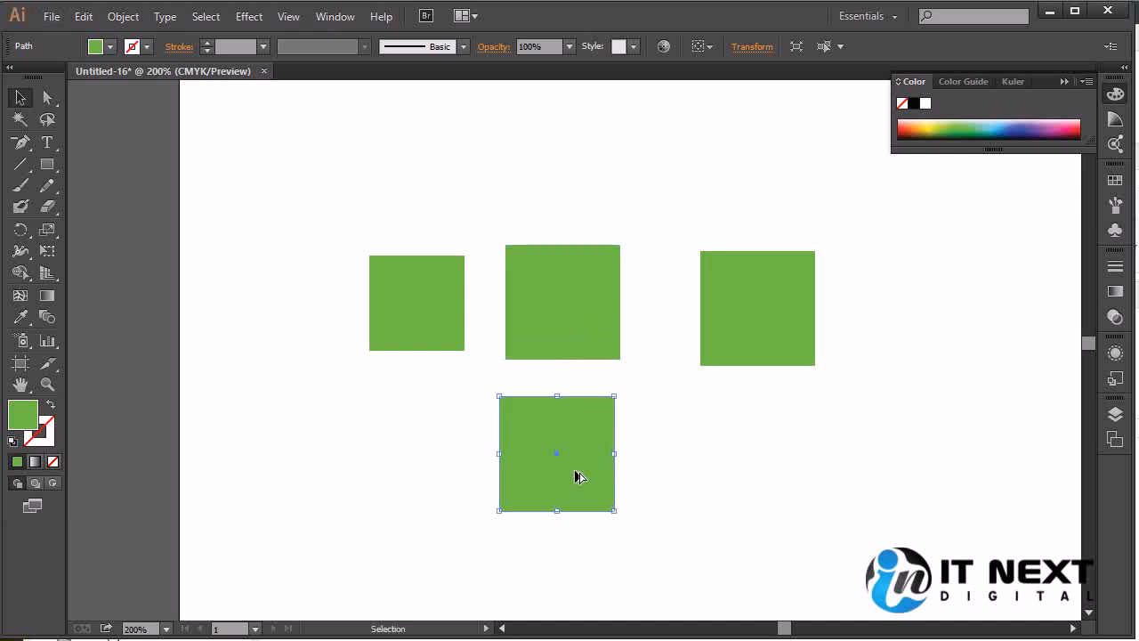
left_click_drag(525, 478, 849, 478)
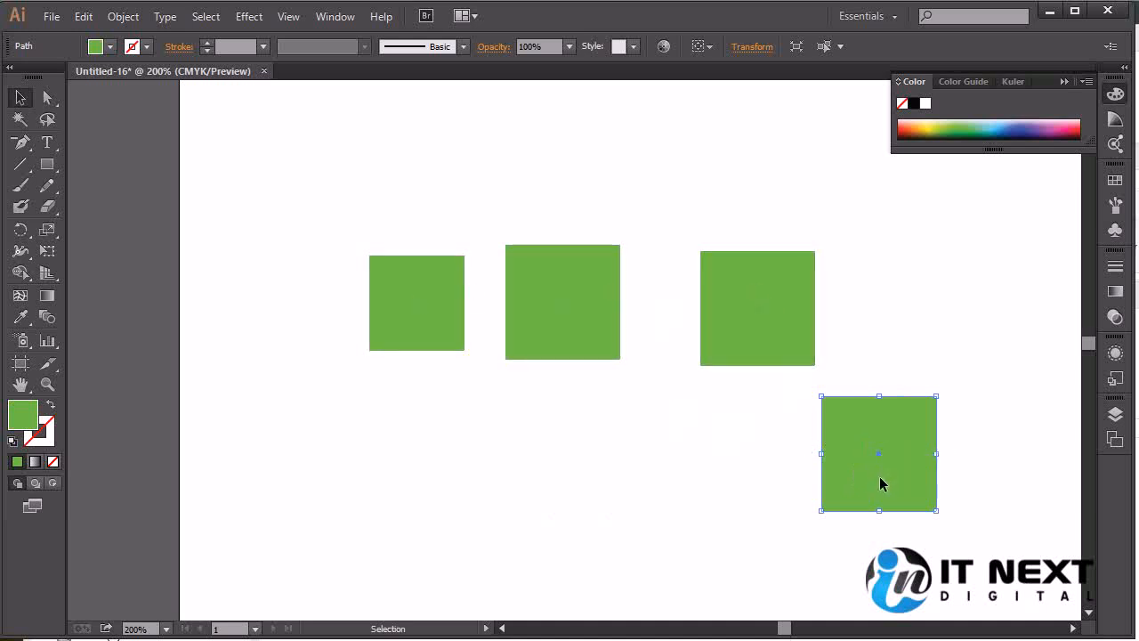
Step: Add the squares to the selection one by one, starting from the lower one, and clear the selection
left_click(762, 356, "shift")
left_click(587, 323, "shift")
left_click(438, 312, "shift")
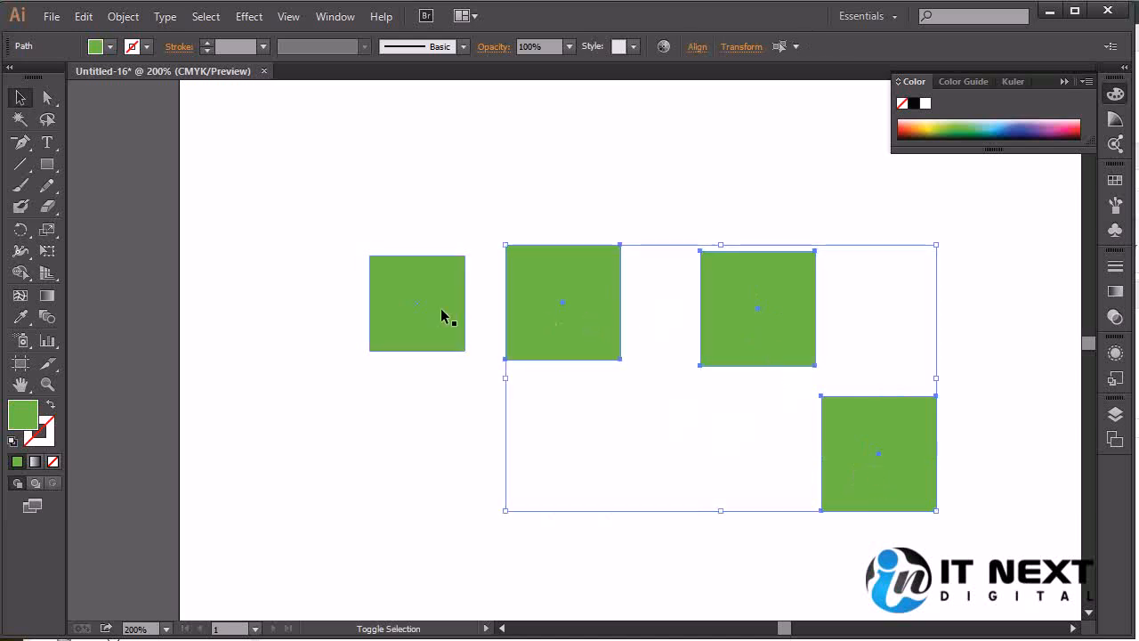
left_click(267, 393)
left_click(900, 458)
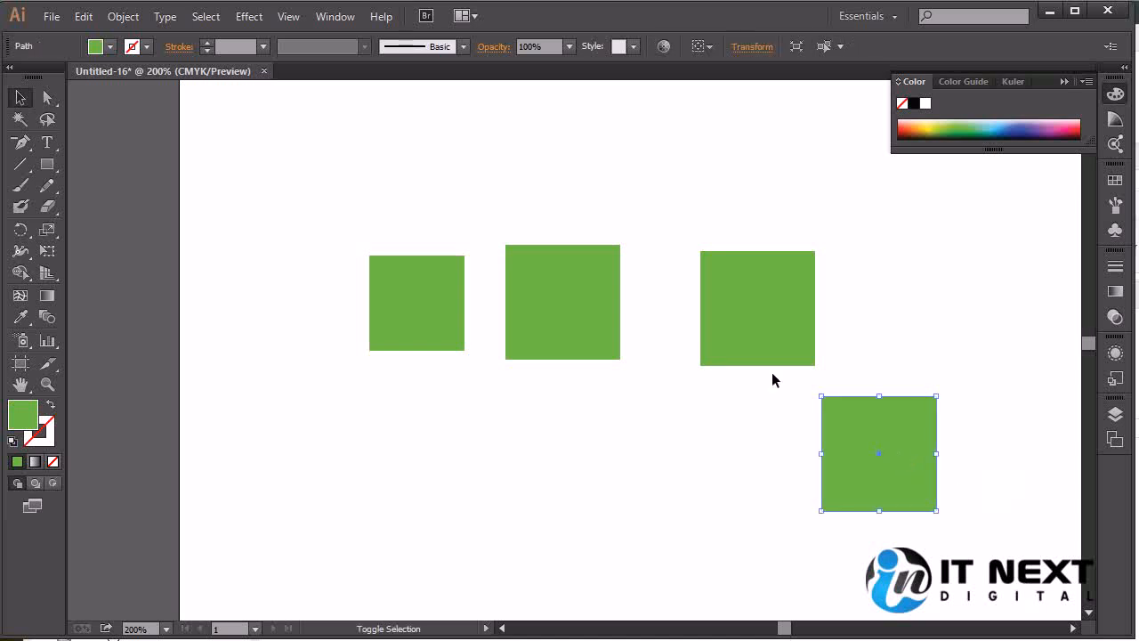
left_click(742, 335, "shift")
left_click(510, 313, "shift")
left_click(443, 313, "shift")
left_click(841, 575)
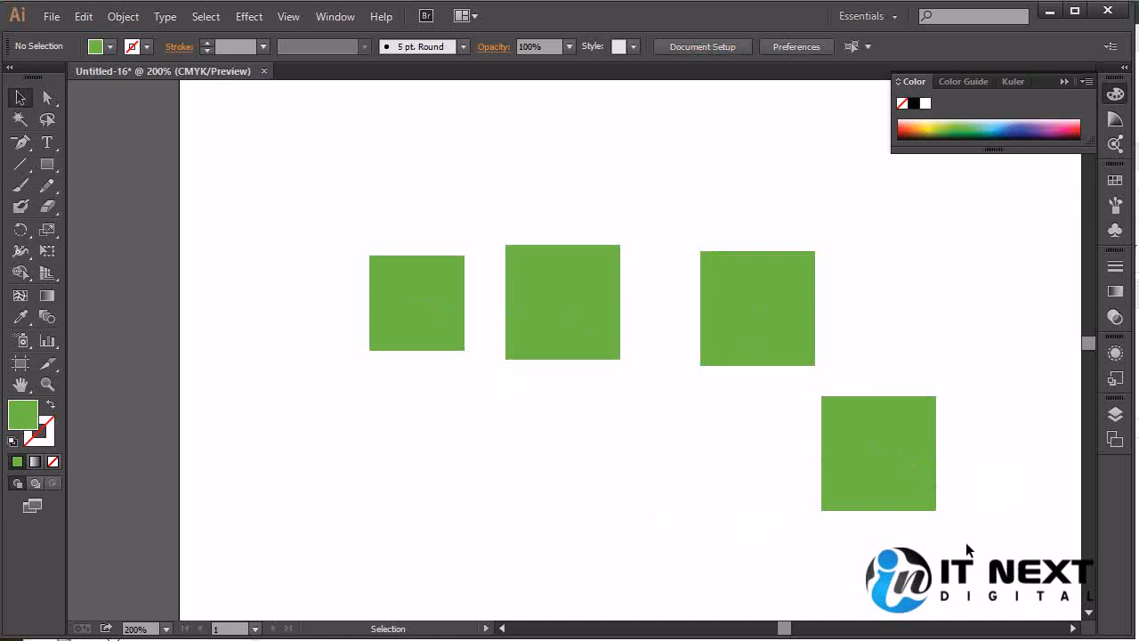
Step: Select all four squares together, remove the three upper ones from the selection individually, and clear the selection
left_click_drag(963, 538, 316, 205)
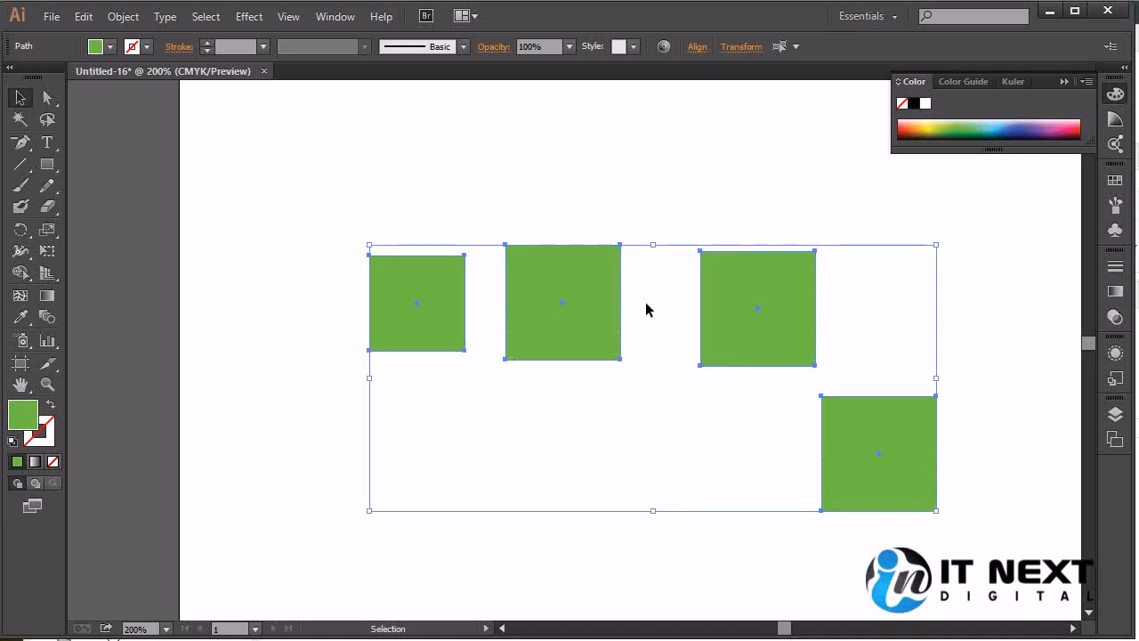
key("shift")
left_click(447, 339, "shift")
left_click(559, 337, "shift")
left_click(777, 334, "shift")
left_click(991, 297)
Step: Select all squares except the second in the row and move them slightly left and up together
left_click_drag(978, 215, 264, 576)
left_click_drag(481, 201, 659, 405)
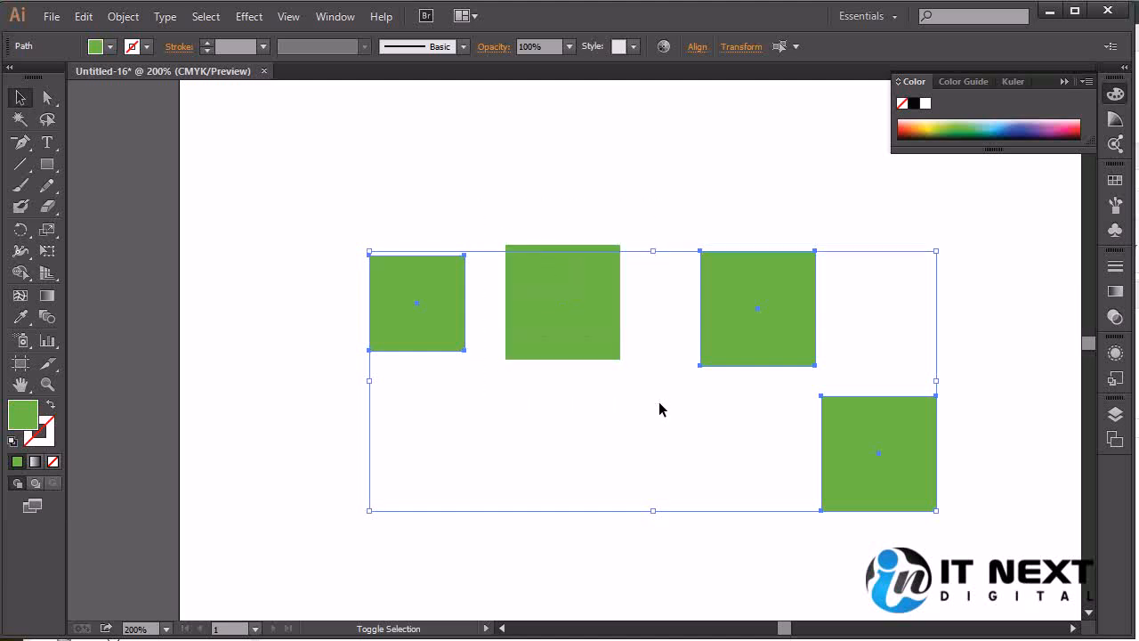
left_click_drag(798, 273, 762, 291)
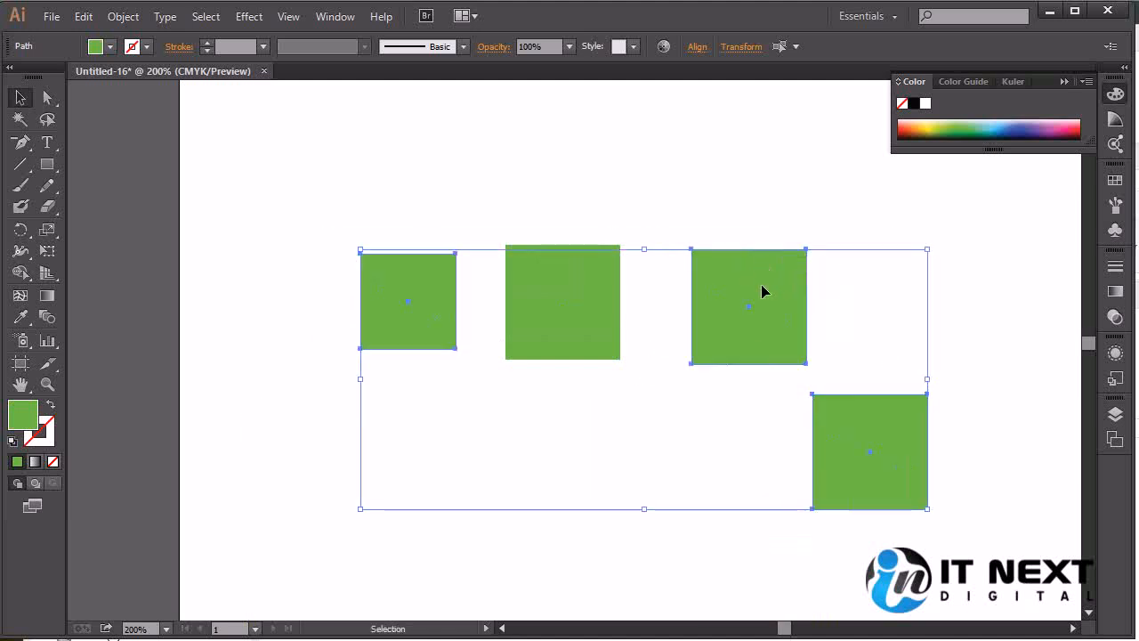
left_click(973, 287)
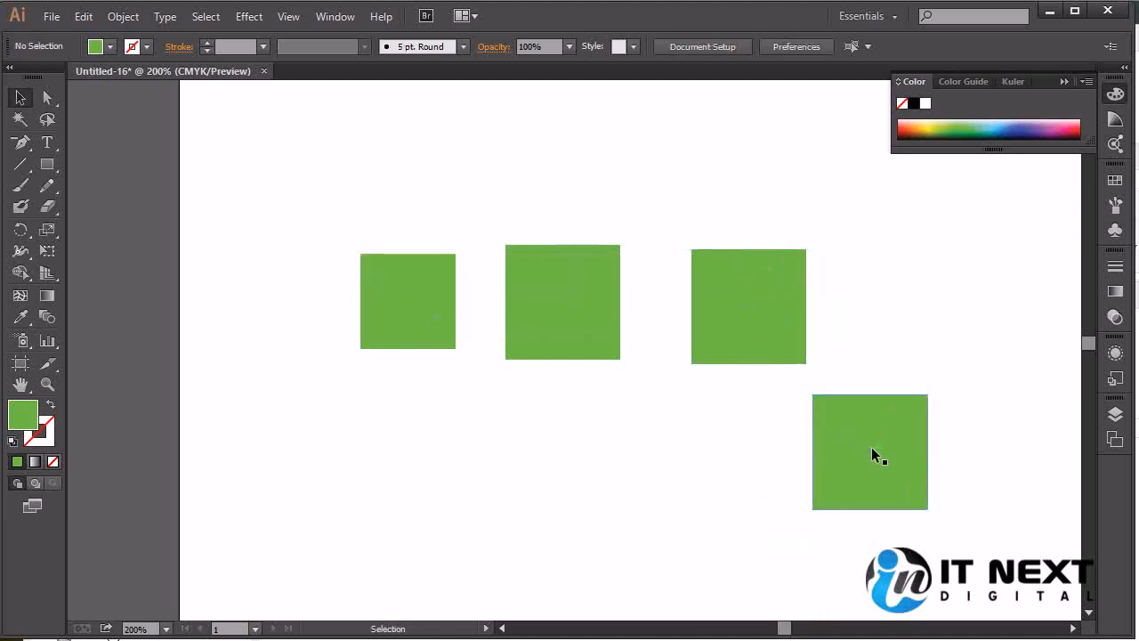
Step: Move the two copied squares away from the row and the small square to the lower left of the middle square
left_click_drag(895, 445, 431, 447)
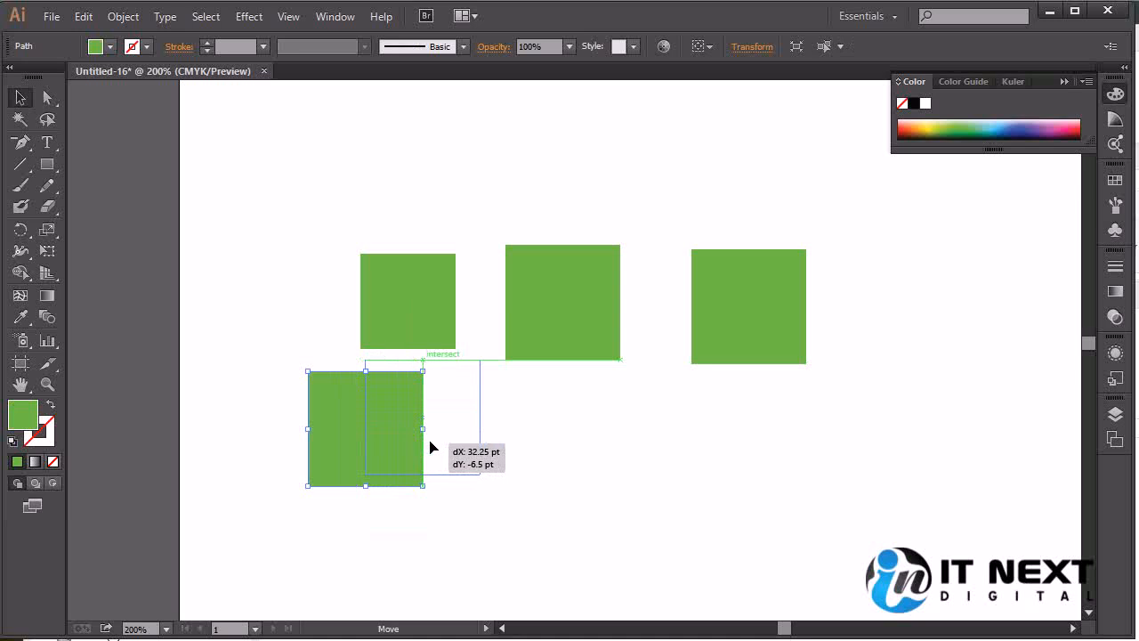
left_click_drag(430, 446, 570, 504)
left_click_drag(709, 315, 953, 402)
left_click_drag(405, 326, 257, 458)
Step: Place the two copied squares on either side of the middle square, aligned with it in one row
left_click_drag(579, 505, 718, 335)
left_click_drag(994, 396, 431, 308)
left_click(699, 417)
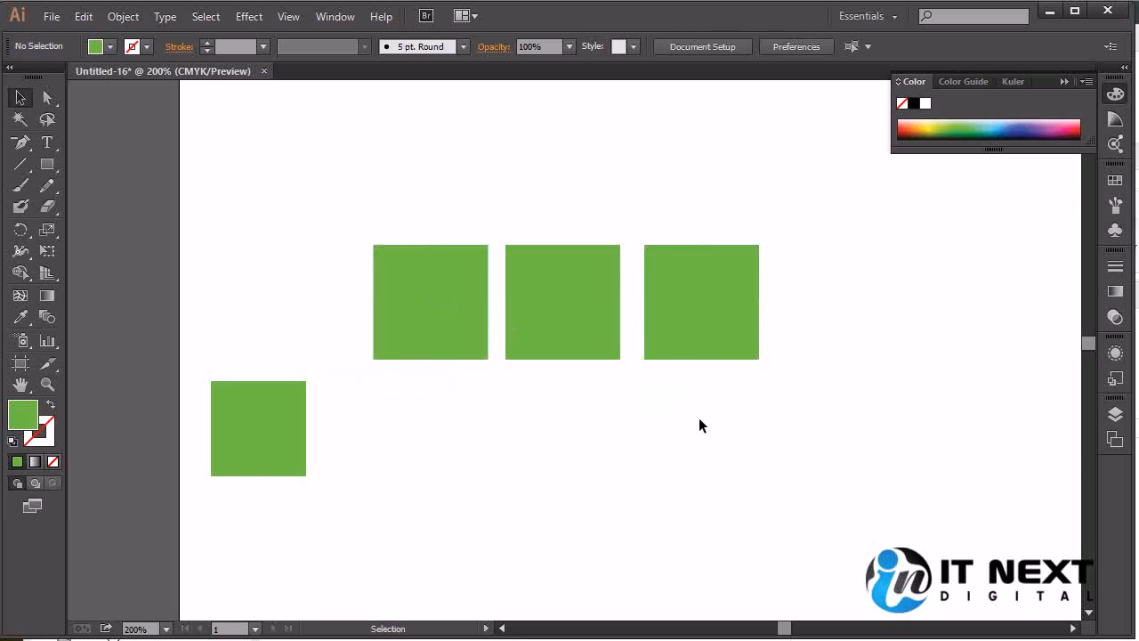
Step: Select the row of three squares, clear the selection, and try to shift the rightmost square slightly
left_click_drag(796, 255, 350, 401)
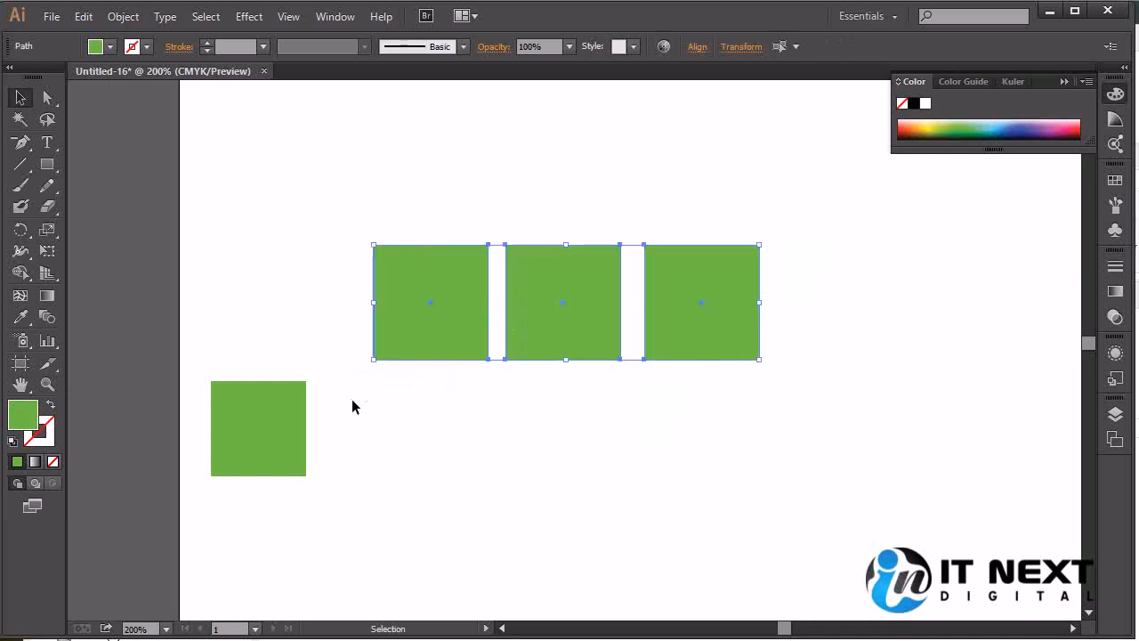
left_click(638, 488)
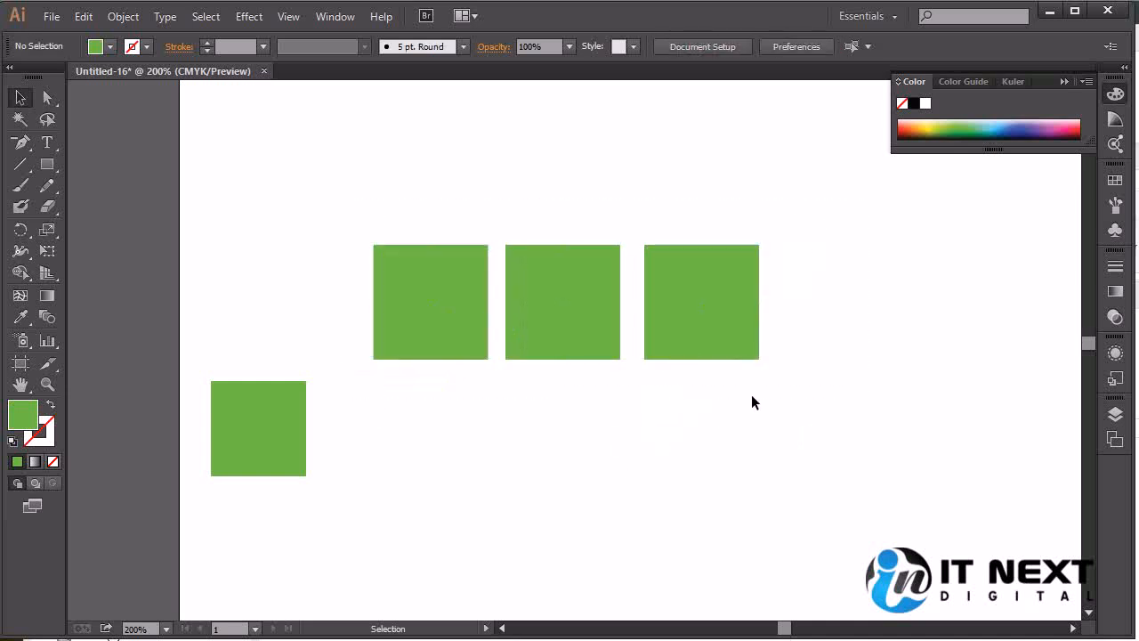
mouse_move(731, 330)
left_mouse_down()
mouse_move(630, 382)
mouse_move(631, 313)
mouse_move(768, 294)
mouse_move(765, 377)
mouse_move(641, 415)
mouse_move(534, 341)
mouse_move(587, 255)
mouse_move(796, 295)
mouse_move(743, 354)
mouse_move(719, 325)
left_mouse_up()
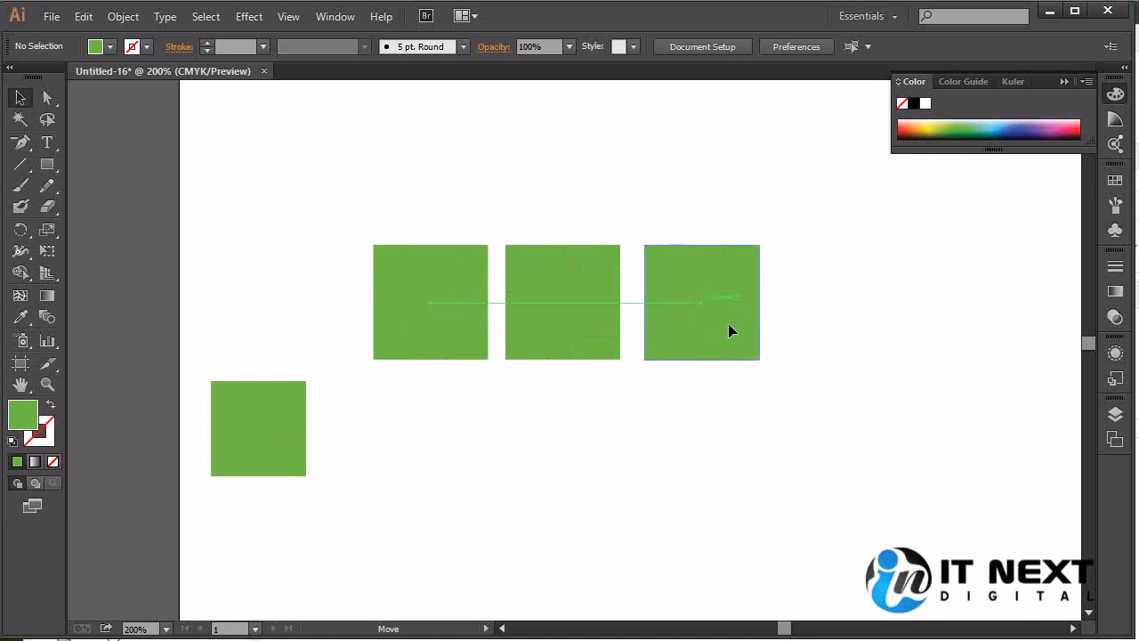
left_click(548, 436)
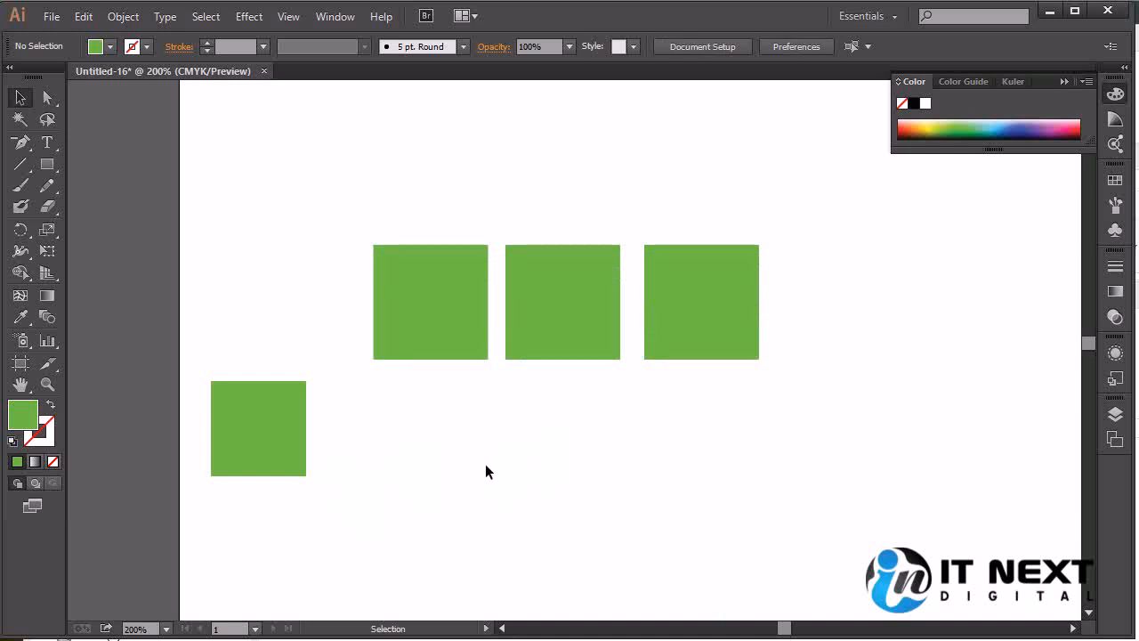
Step: Move the small square up to the left end of the row, vertically centred with the larger squares
left_click(285, 451)
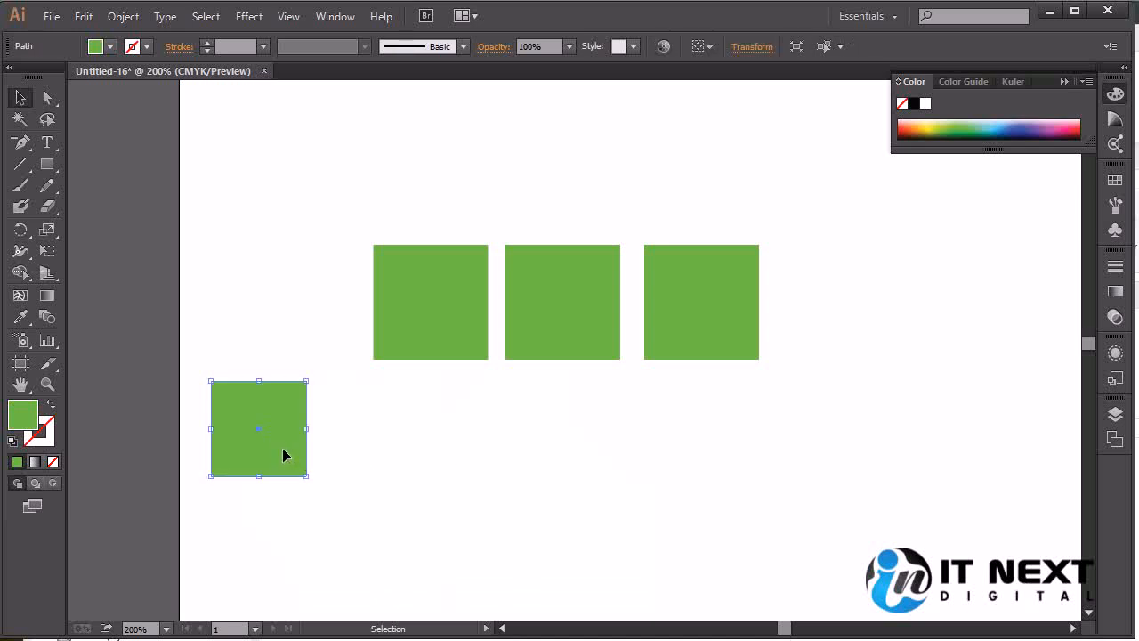
left_click_drag(283, 455, 317, 329)
left_click(497, 395)
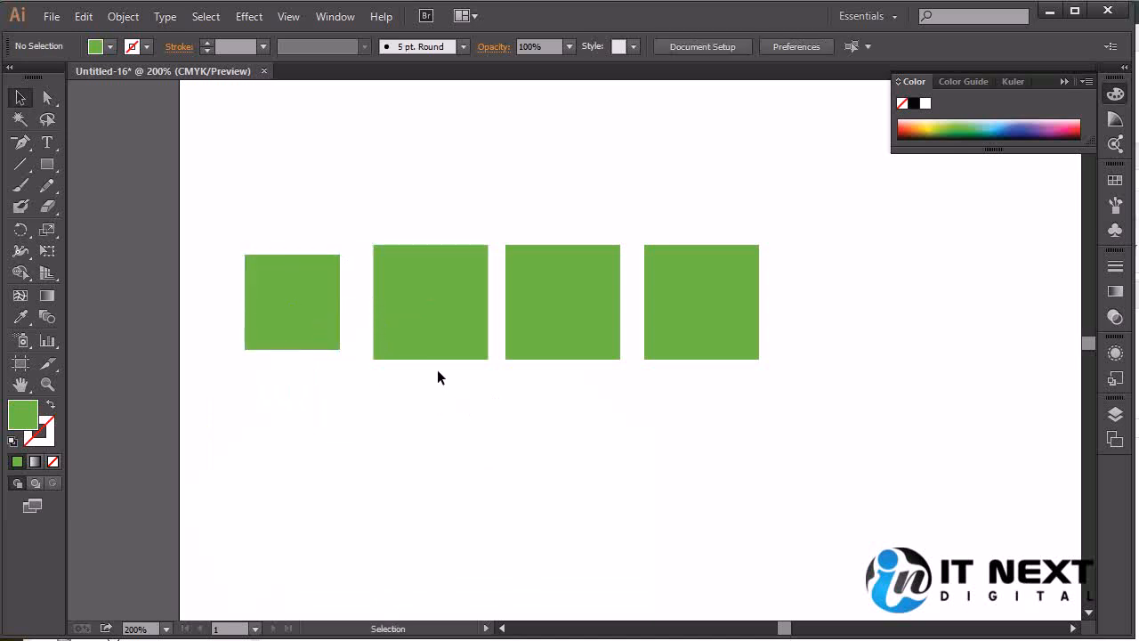
left_click_drag(308, 323, 339, 351)
left_click(506, 419)
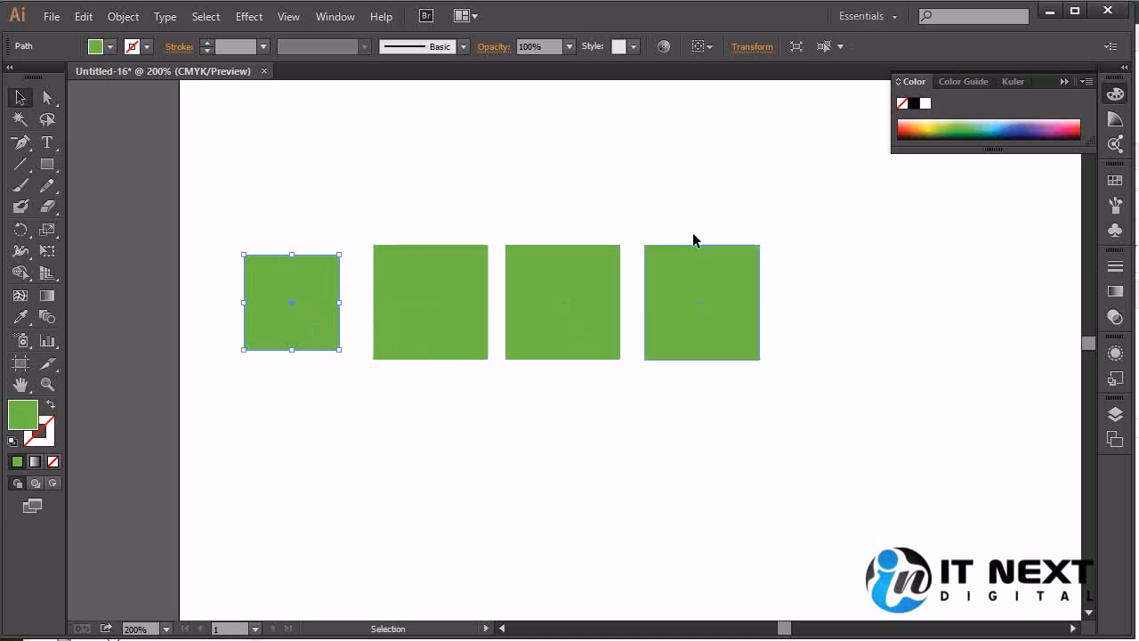
Step: Fill the rightmost square in the row with orange and clear the selection
left_click(710, 349)
left_click_drag(929, 127, 913, 126)
left_click(837, 235)
Step: Move the adjacent green square partly over the orange square and bring it to the front
left_click_drag(564, 320, 743, 343)
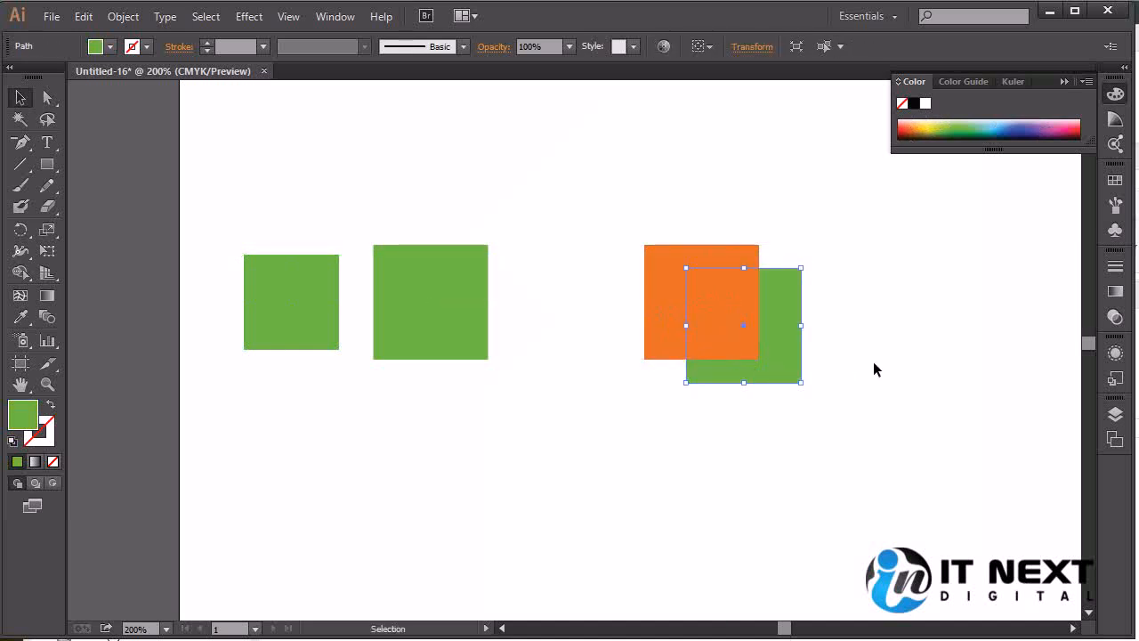
key("ctrl+shift+bracketright")
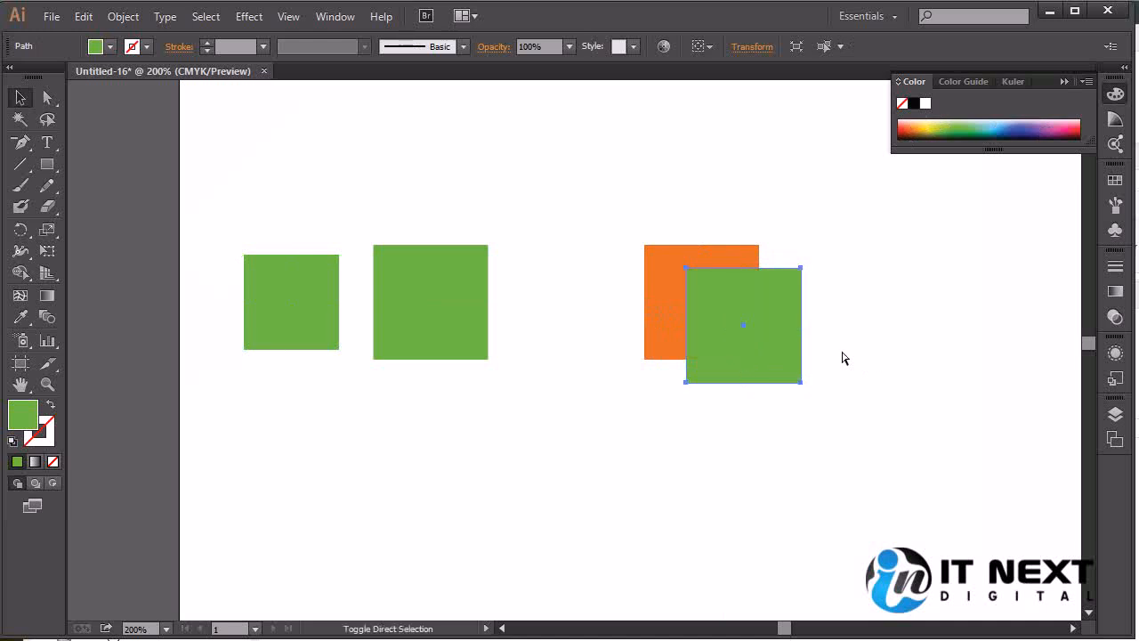
left_click(849, 361)
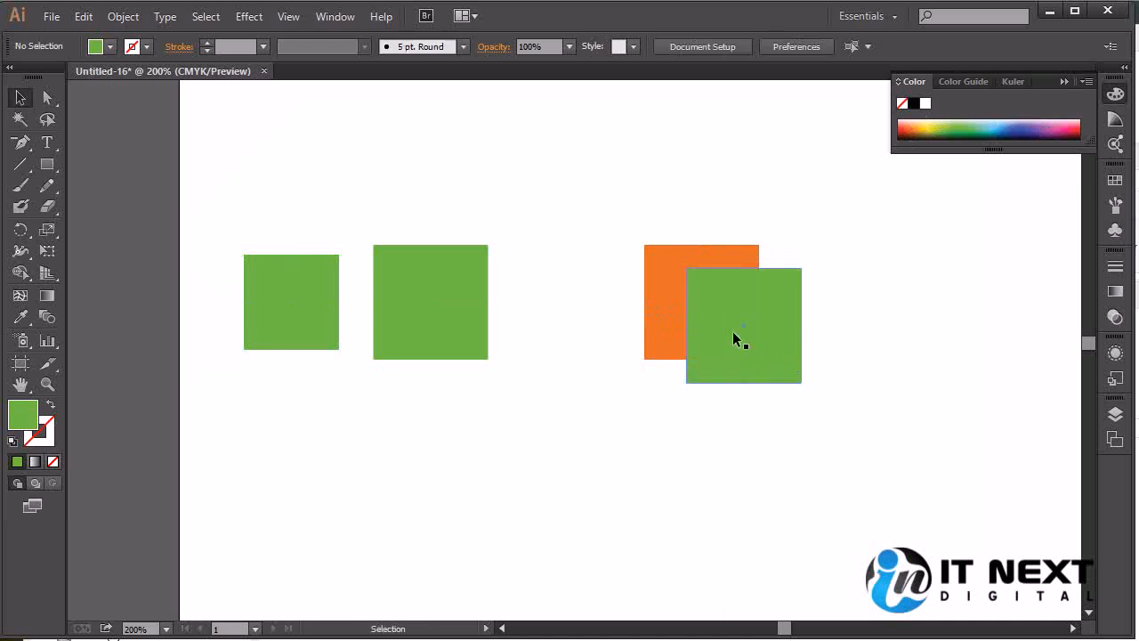
Step: Practise selecting the orange square behind the green one through their overlap, then clear the selection
left_click(711, 305)
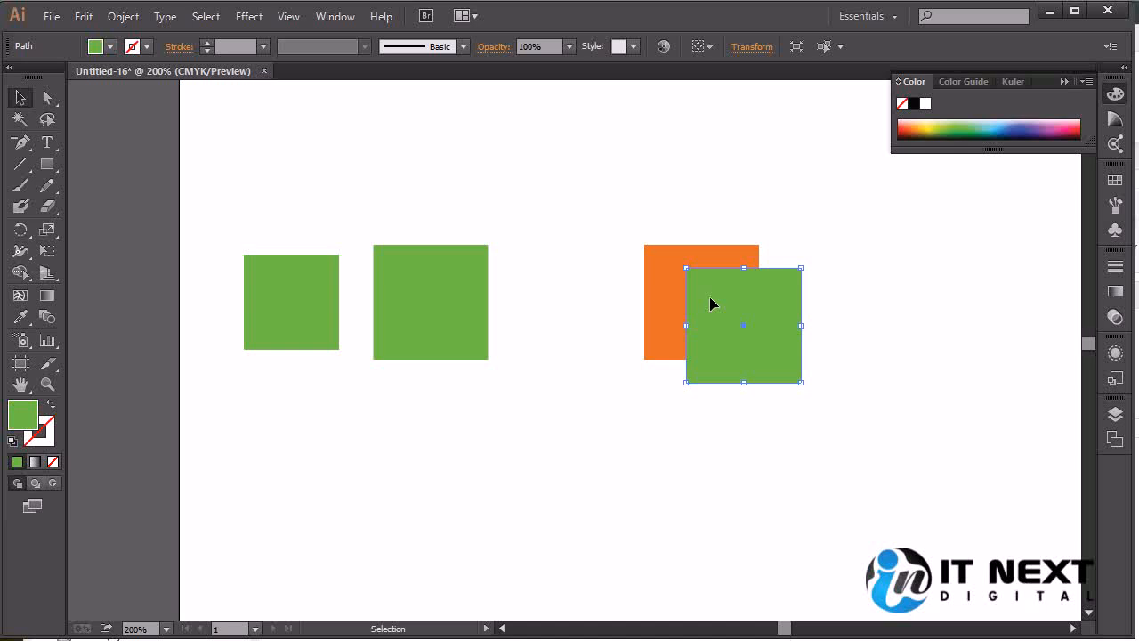
key("a")
left_click(713, 291, "ctrl")
left_click(713, 298, "ctrl")
left_click(712, 298, "ctrl")
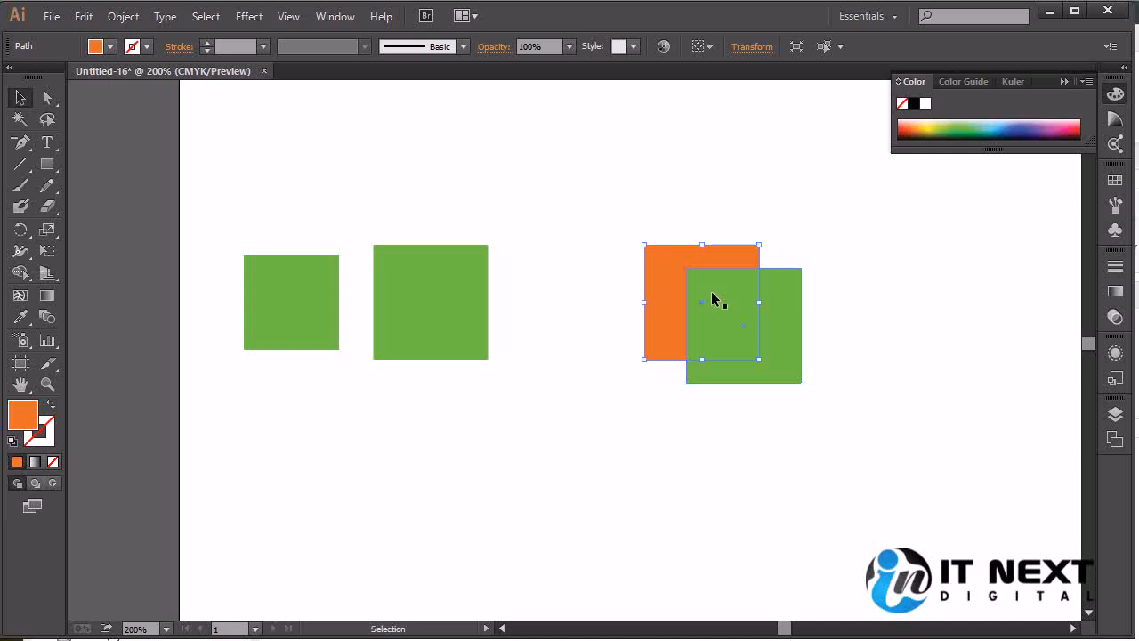
left_click(847, 300)
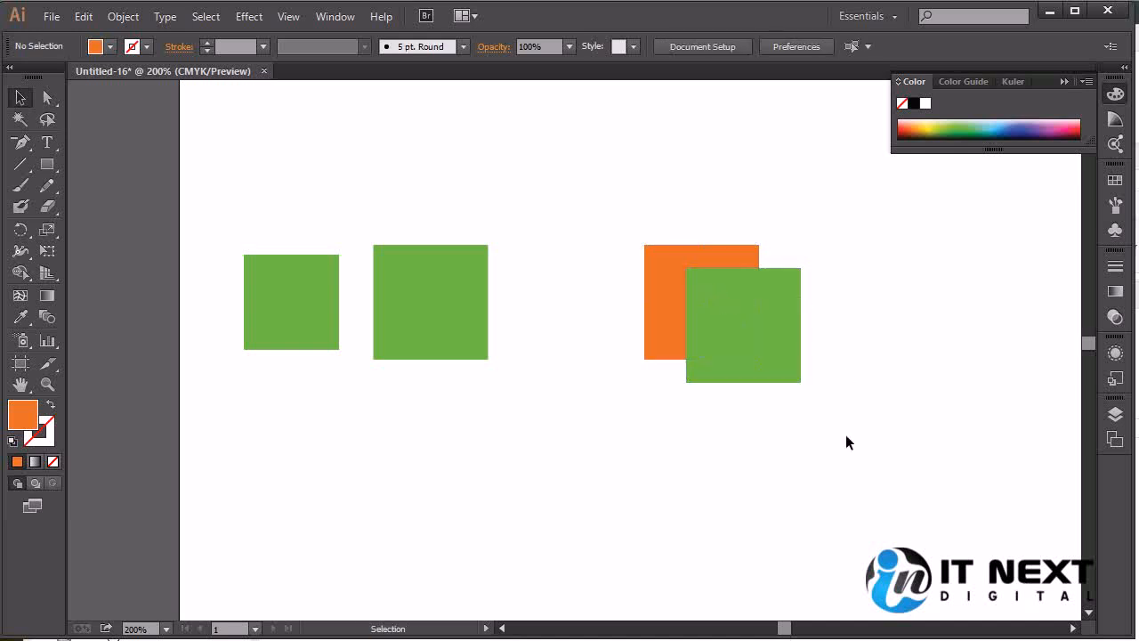
key("a")
left_click(738, 317)
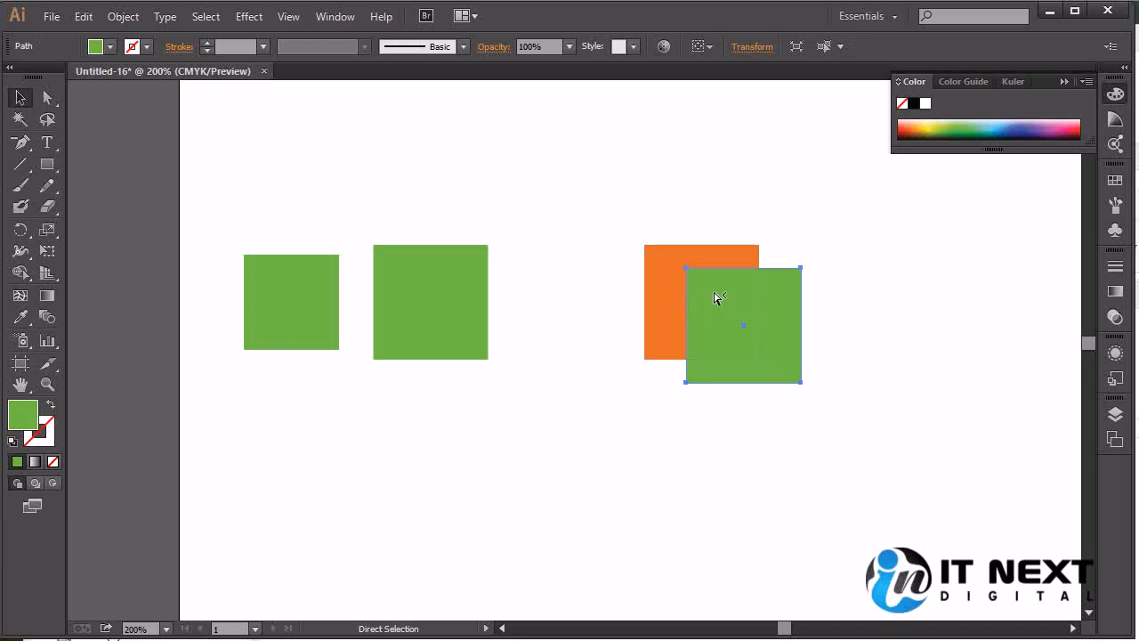
left_click(715, 296, "ctrl")
left_click(540, 283)
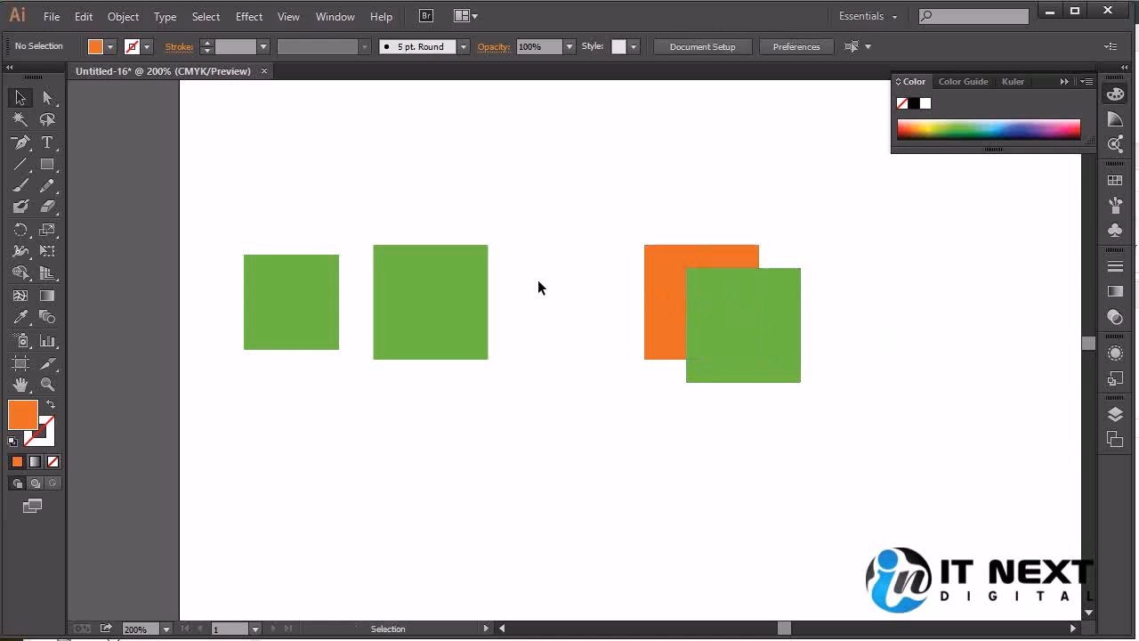
Step: Move the front green square exactly over the orange square so it covers it, then select both and deselect them
left_click(21, 97)
mouse_move(781, 343)
left_mouse_down()
mouse_move(787, 332)
mouse_move(771, 325)
left_mouse_up()
left_click_drag(805, 246, 507, 527)
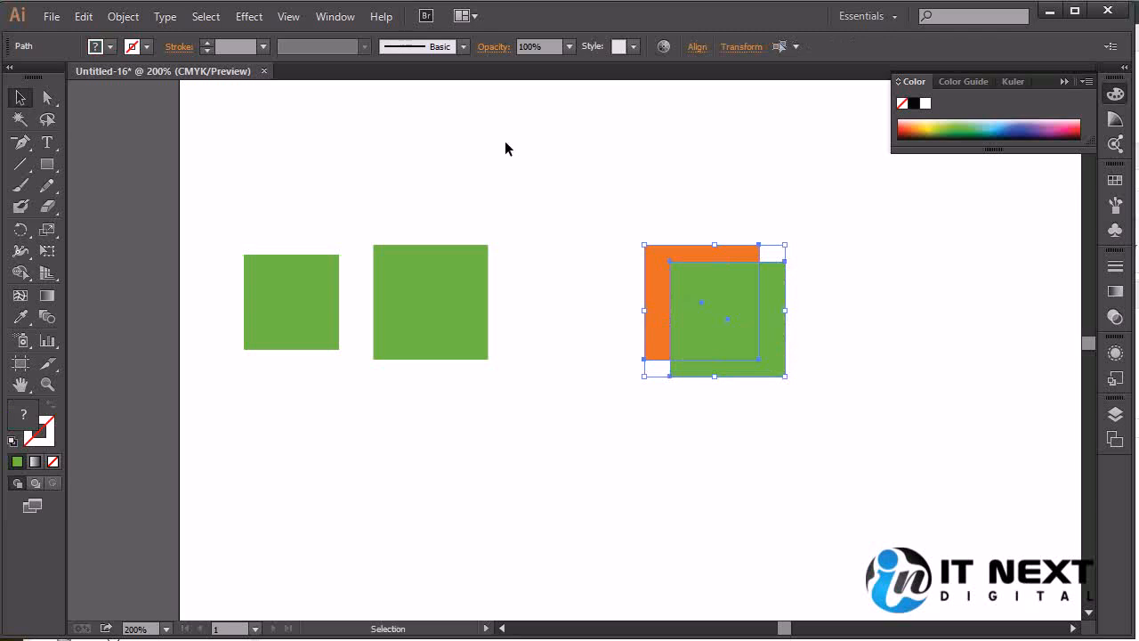
left_click(857, 325)
left_click_drag(745, 325, 720, 311)
left_click(804, 231)
left_click_drag(809, 204, 504, 477)
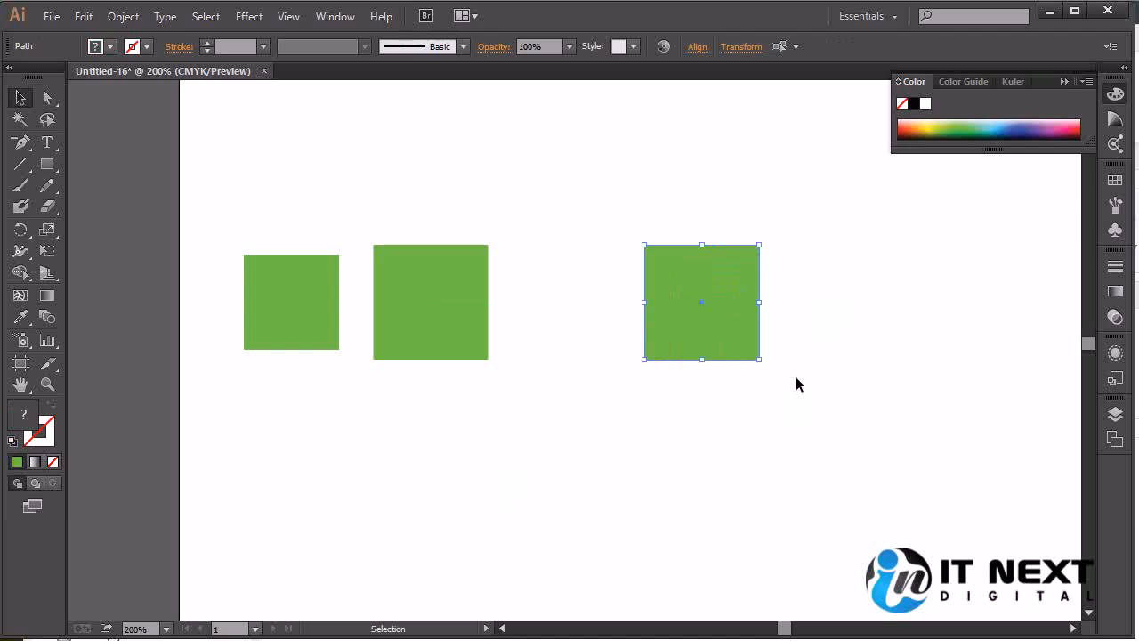
left_click(817, 294)
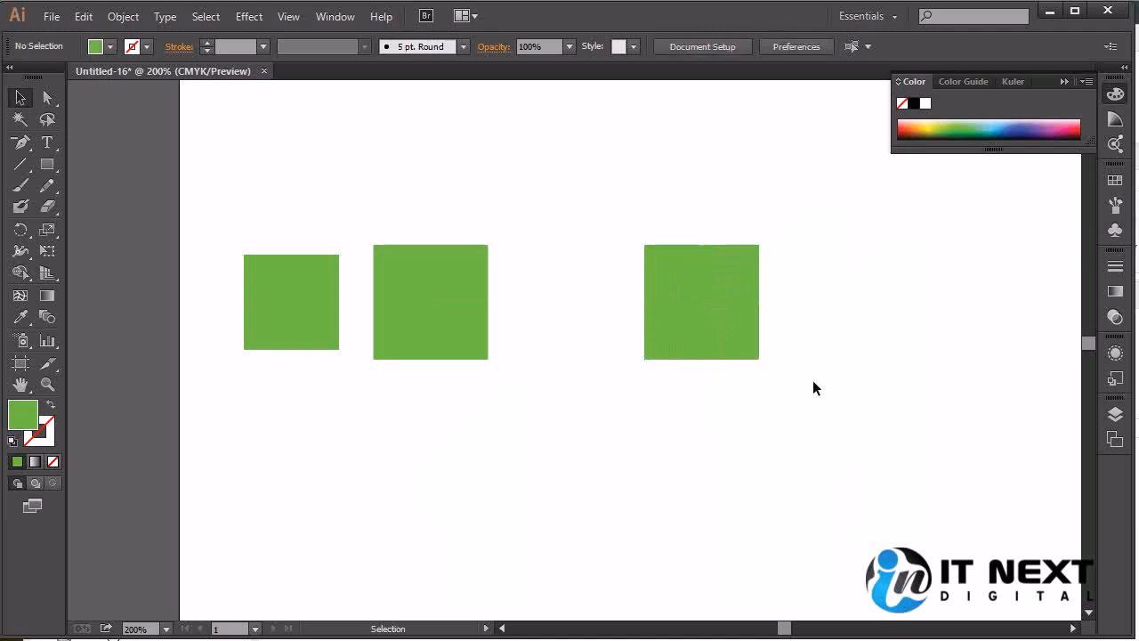
Step: Select the orange square hidden behind the green one and nudge it until it protrudes above and to the left of it
left_click(742, 331, "ctrl")
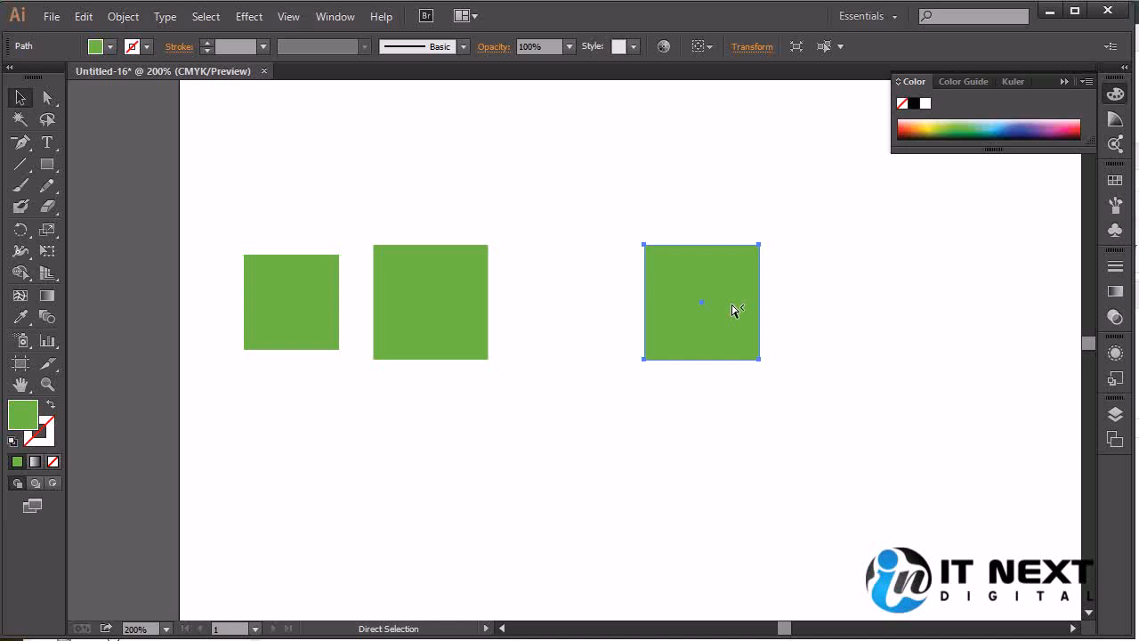
left_click(732, 305, "ctrl")
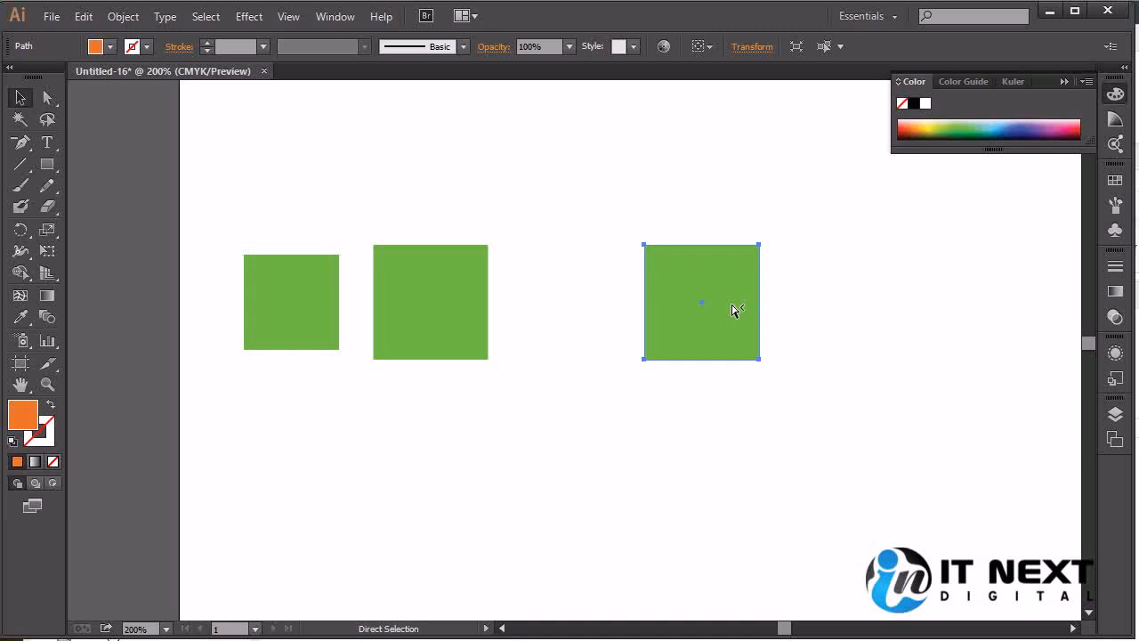
key("Right")
key("Right")
key("Right")
key("Right")
key("Right")
key("Right")
key("Right")
key("Right")
key("Right")
key("Right")
key("Right")
key("Right")
key("Right")
key("Right")
key("Right")
key("Right")
key("Right")
key("Right")
key("Right")
key("Right")
key("Up")
key("Up")
key("Up")
key("Up")
key("Up")
key("Up")
key("Up")
key("Up")
key("Up")
key("Up")
key("Up")
key("Up")
key("Up")
key("Up")
key("Up")
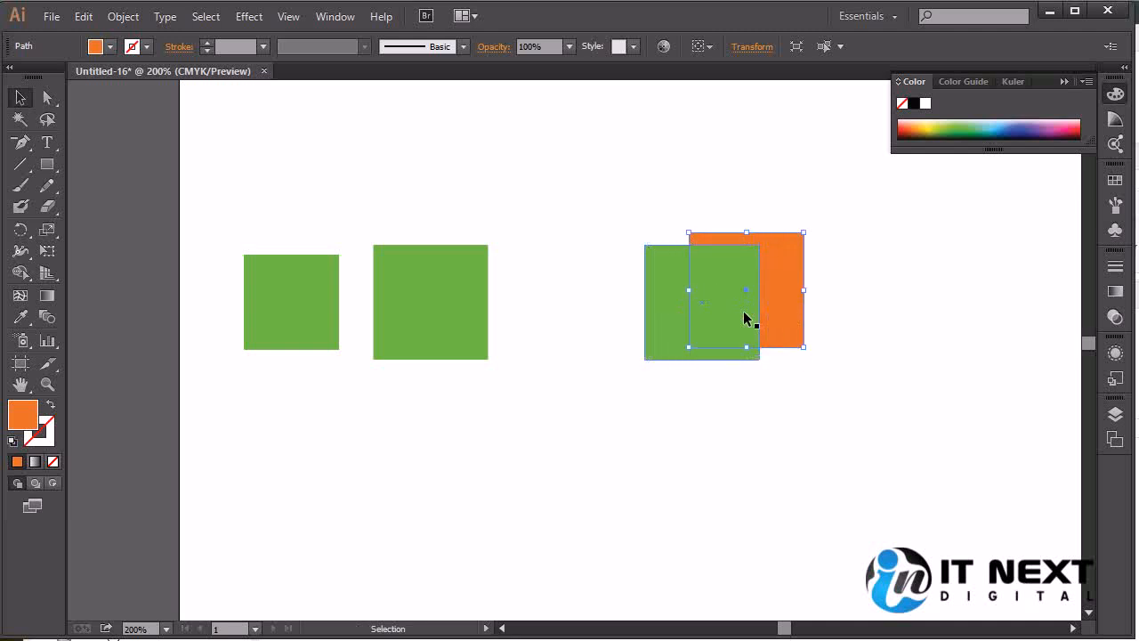
key("Left")
key("Left")
key("Left")
key("Left")
key("Left")
key("Left")
key("Left")
key("Left")
key("Left")
key("Left")
key("Left")
key("Left")
key("Left")
key("Left")
key("Left")
key("Left")
key("Left")
key("Left")
key("Left")
key("Left")
key("Left")
key("Left")
key("Left")
key("Left")
key("Left")
key("Left")
key("Left")
key("Left")
key("Left")
key("Left")
key("Left")
key("Left")
key("Left")
key("Left")
key("Left")
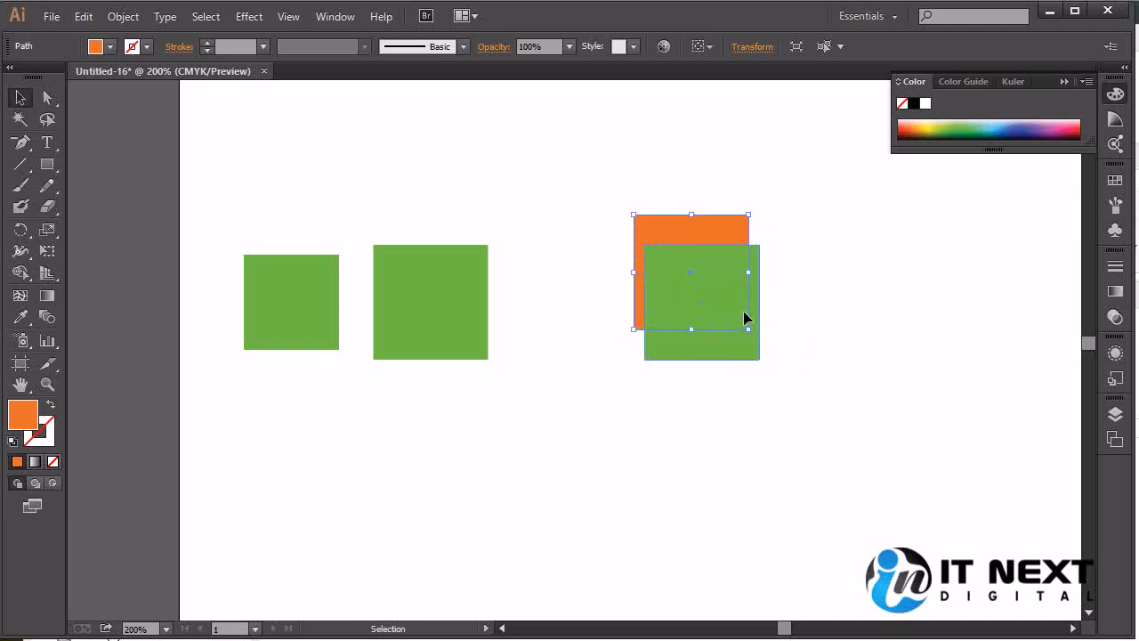
key("Right")
key("Right")
key("Right")
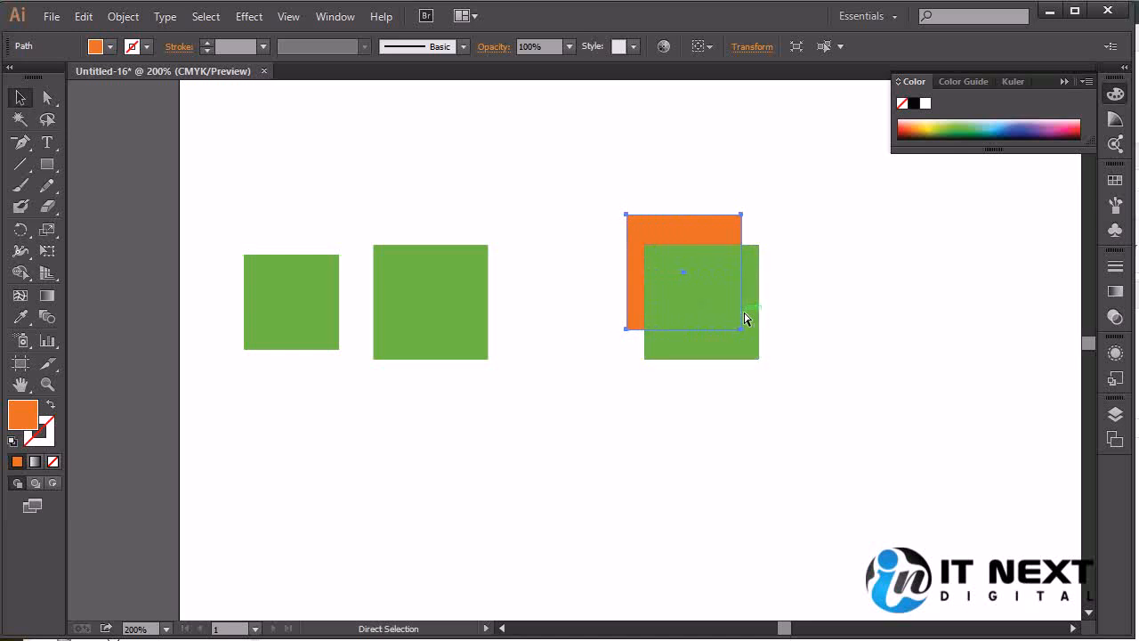
left_click(924, 202)
Step: Select the orange and green squares together and align their centres both horizontally and vertically
left_click_drag(820, 196, 598, 440)
left_click(334, 16)
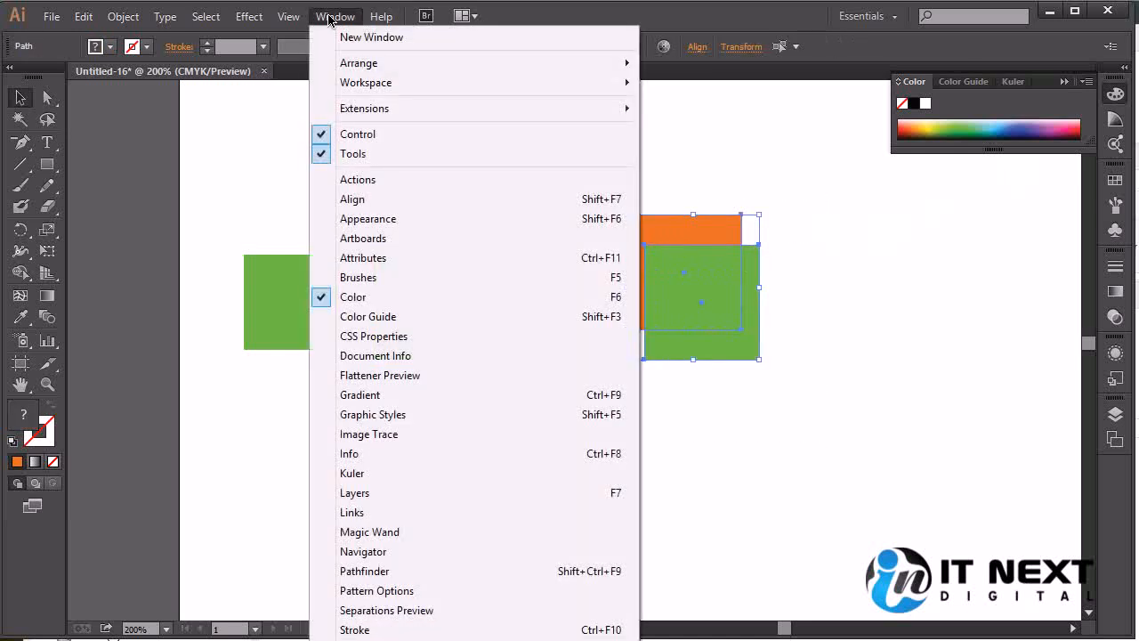
left_click(410, 200)
left_click(123, 434)
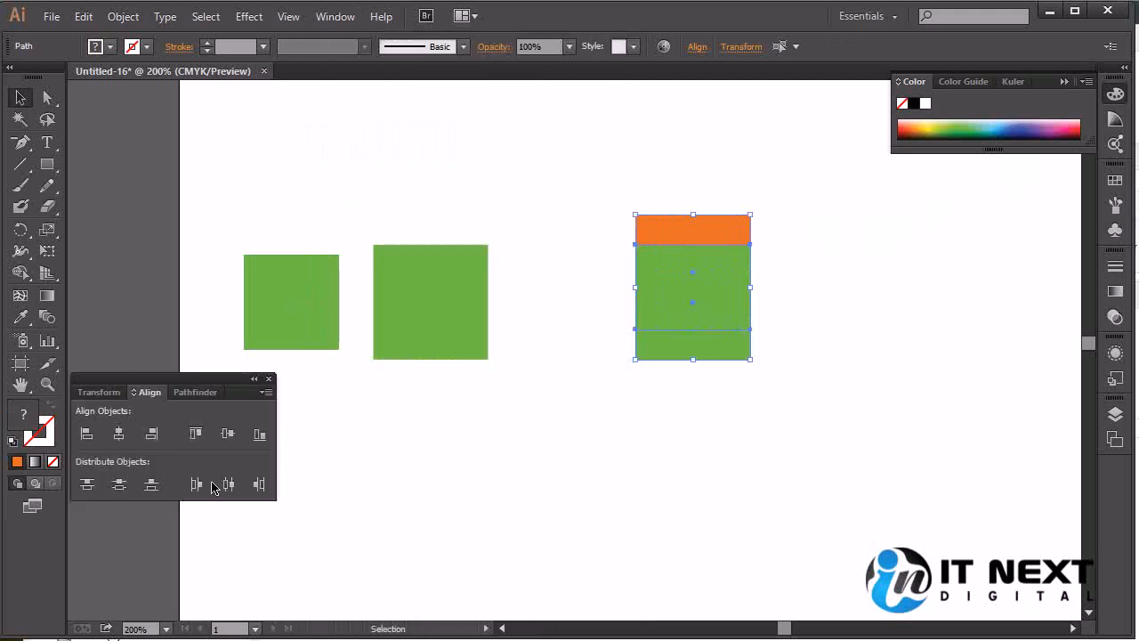
left_click(228, 433)
left_click(776, 285)
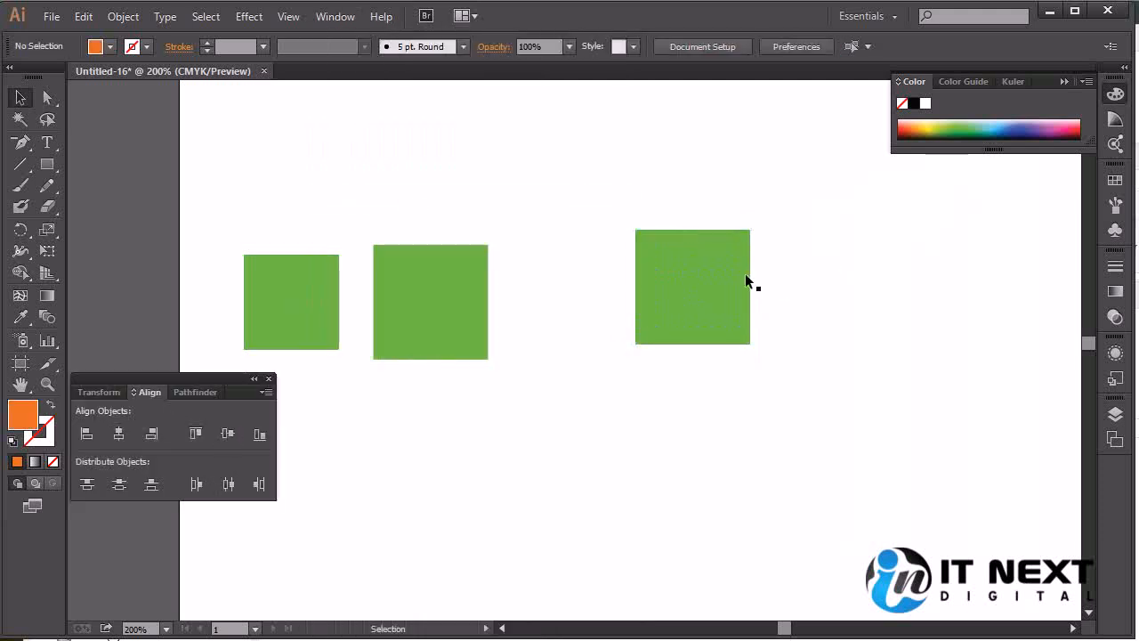
Step: Nudge the front green square to the right until it sits almost entirely beside the orange square
left_click(710, 282)
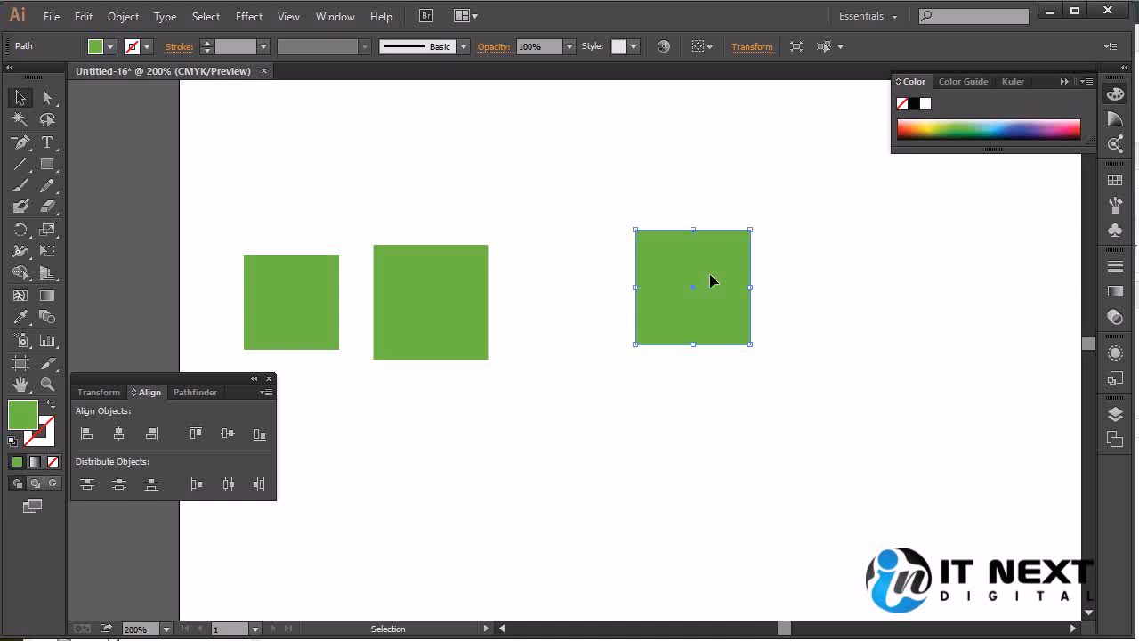
key("ctrl")
key("Right")
key("Right")
key("Right")
key("Right")
key("Right")
key("Right")
key("Right")
key("Right")
key("Right")
key("Right")
key("Right")
key("Right")
key("Right")
key("Right")
key("Right")
key("Right")
key("Right")
key("Right")
key("Right")
key("Right")
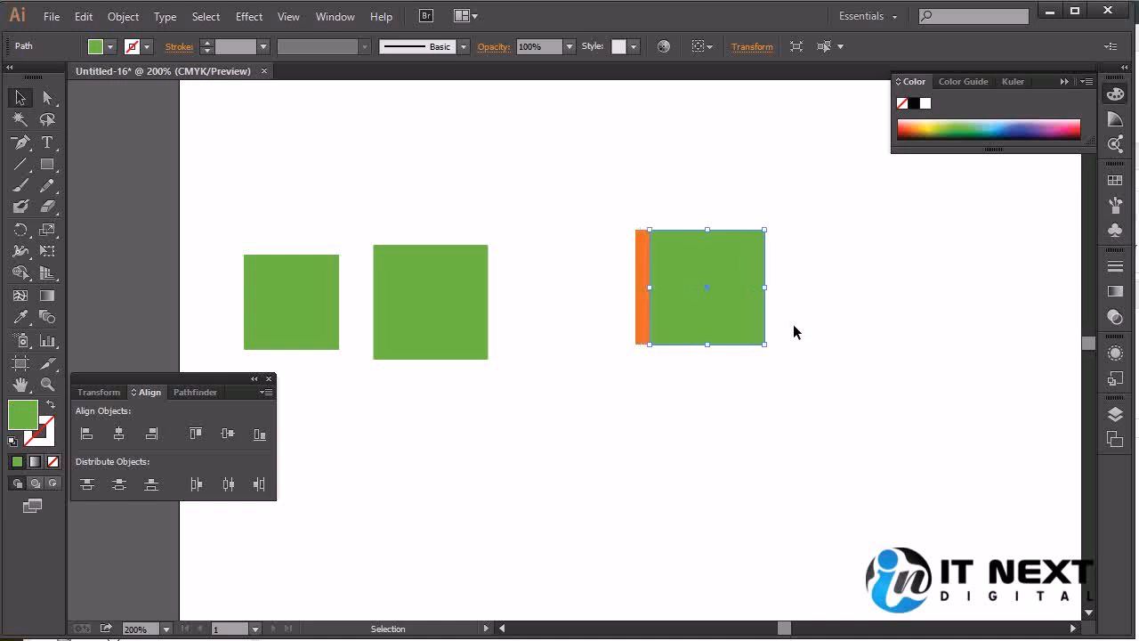
key("Right")
key("Right")
key("Right")
key("Right")
key("Right")
key("Right")
key("Right")
key("Right")
key("Right")
key("Right")
key("Right")
key("Right")
key("Right")
key("Right")
key("Right")
key("Right")
key("Right")
key("Right")
key("Right")
key("Right")
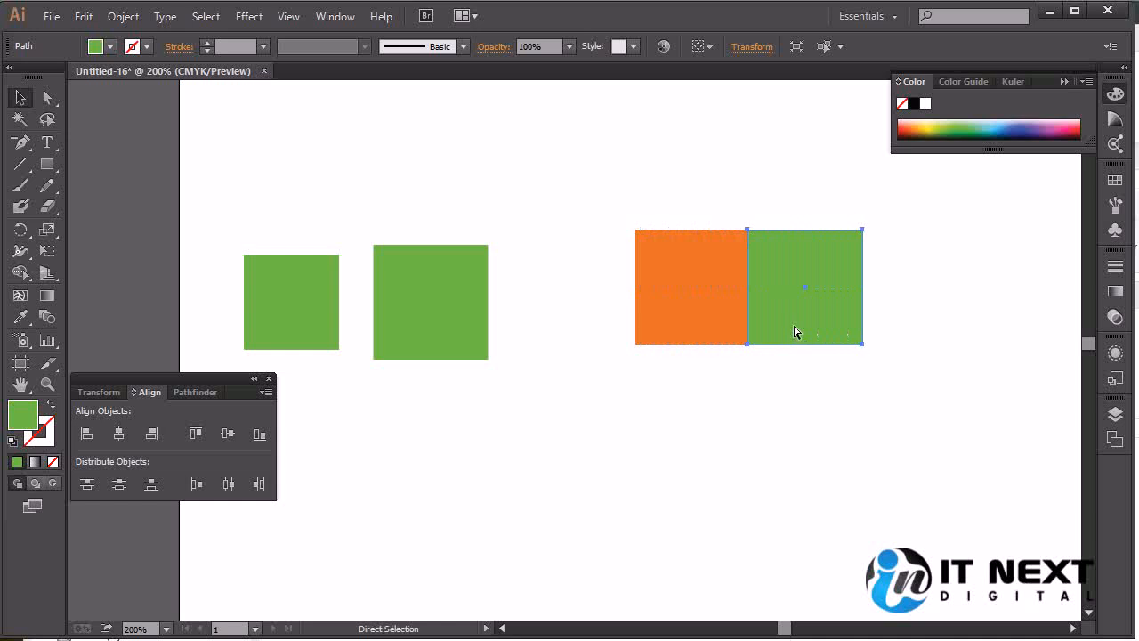
key("Left")
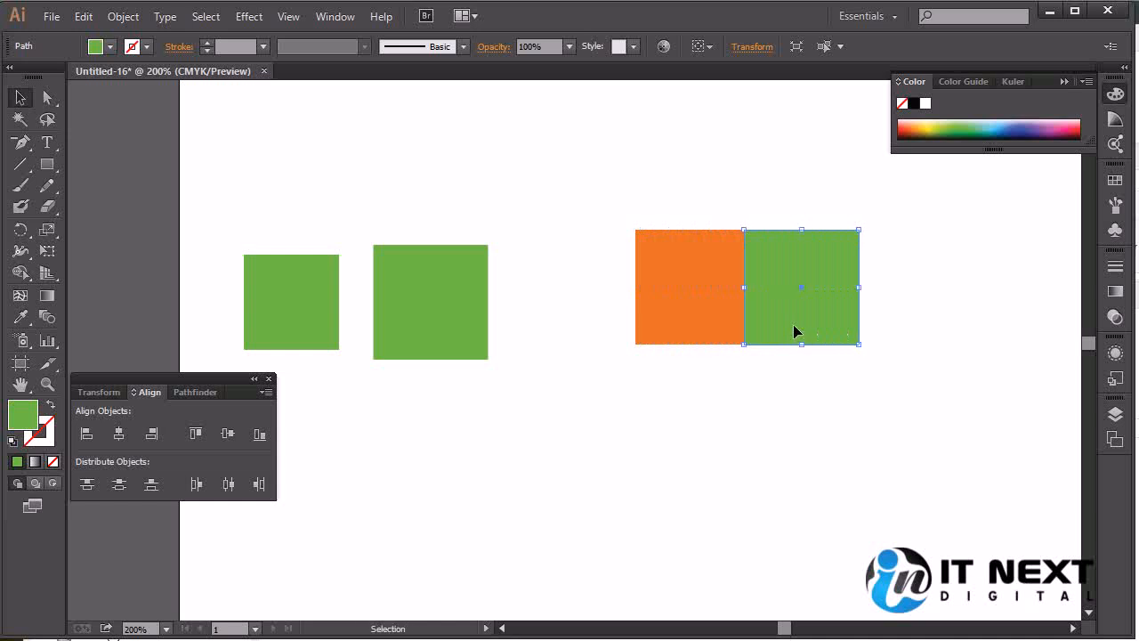
Step: Select the orange and green squares and align their horizontal centres so the green one covers the orange one again
left_click_drag(925, 213, 572, 389)
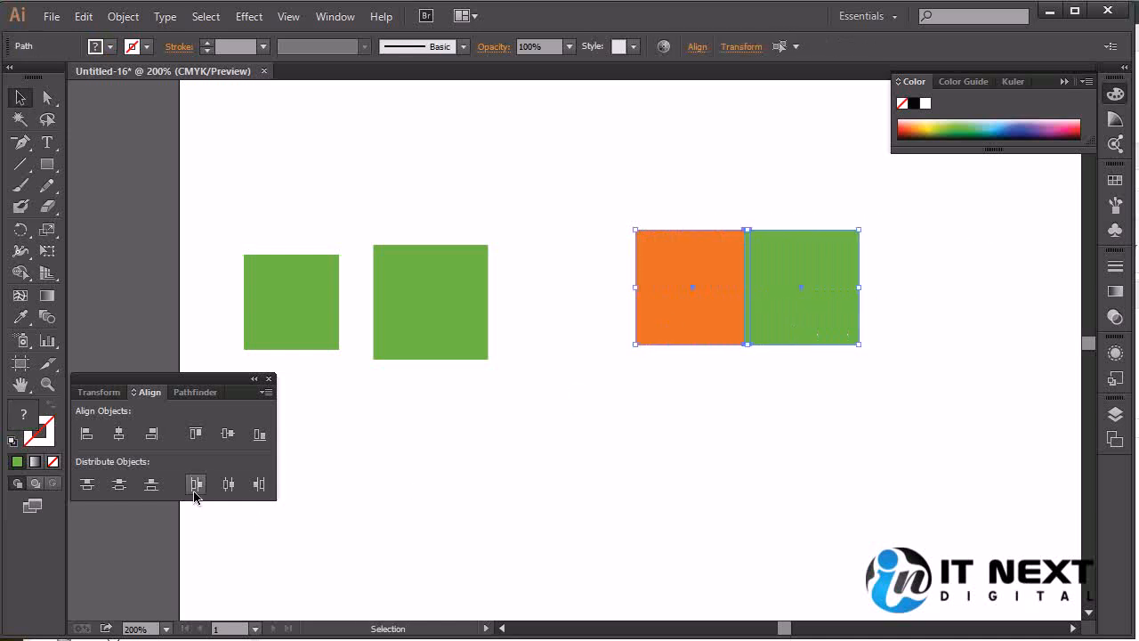
left_click(118, 434)
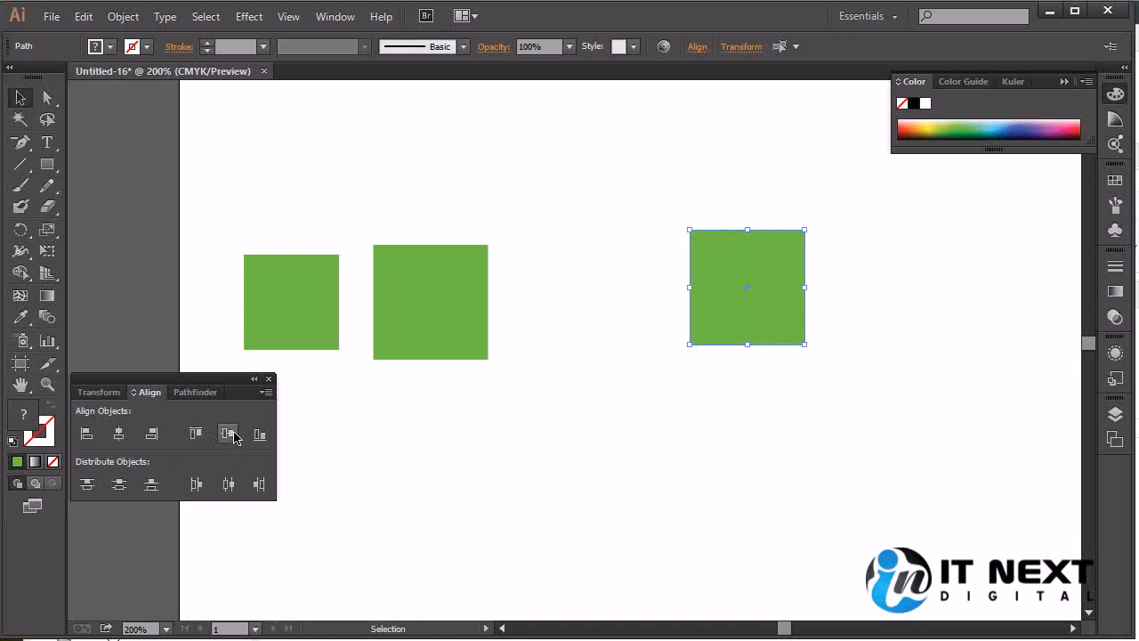
key("a")
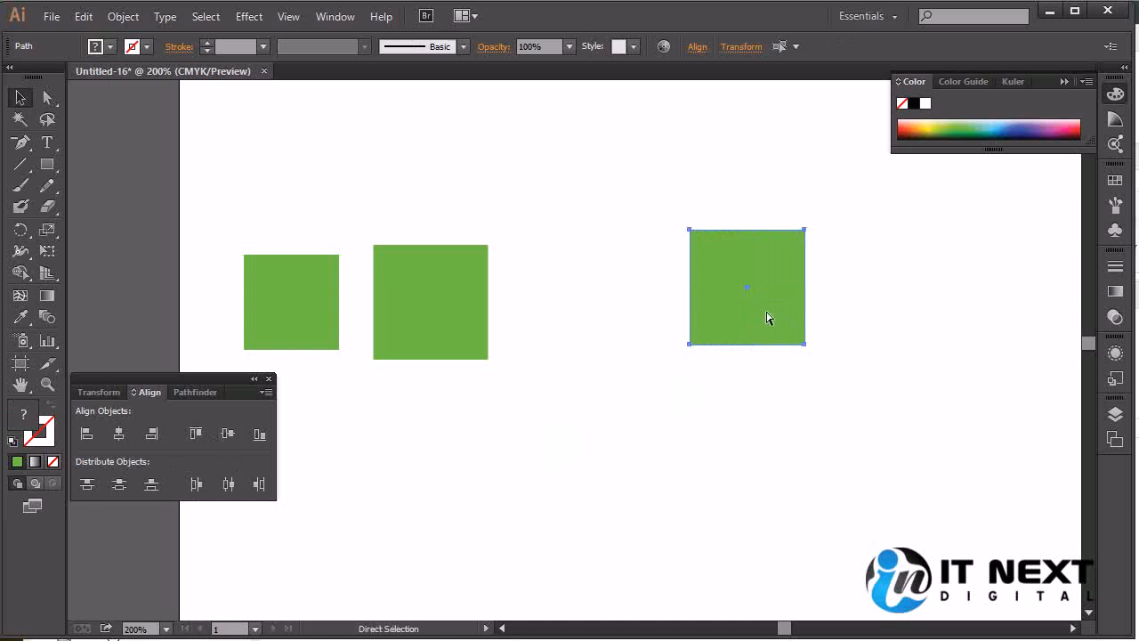
Step: Try moving the stacked squares to the right, undo the move and clear the selection
key("v")
left_click_drag(766, 314, 904, 309)
key("ctrl+z")
left_click(885, 323)
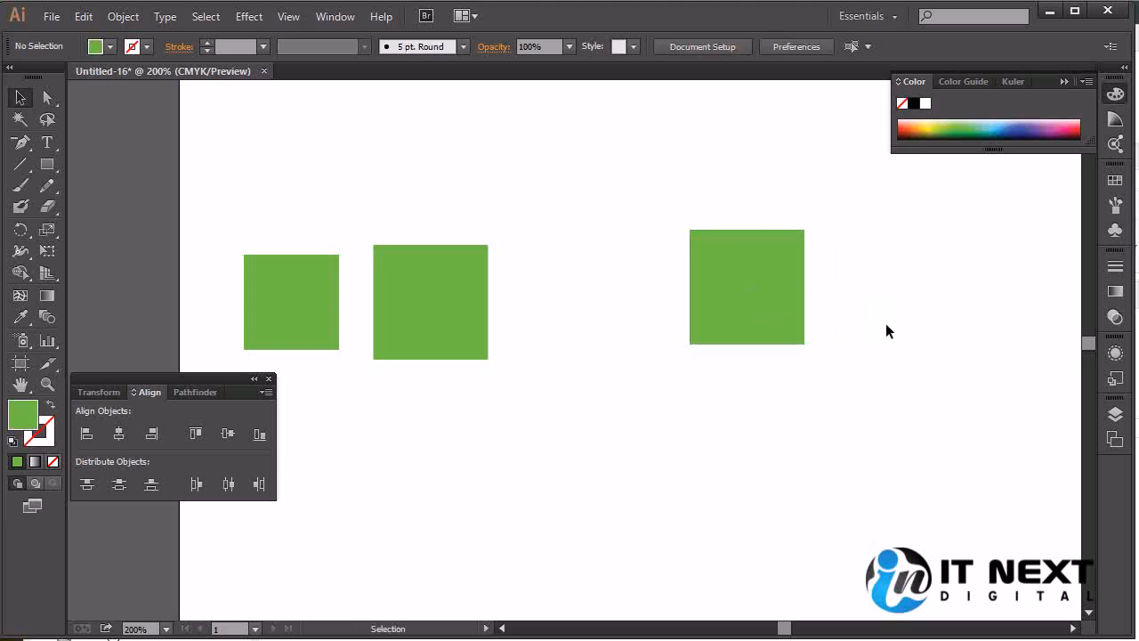
Step: Try moving a square of the stack out to the right and return it to its original place
left_click(779, 302)
key("a")
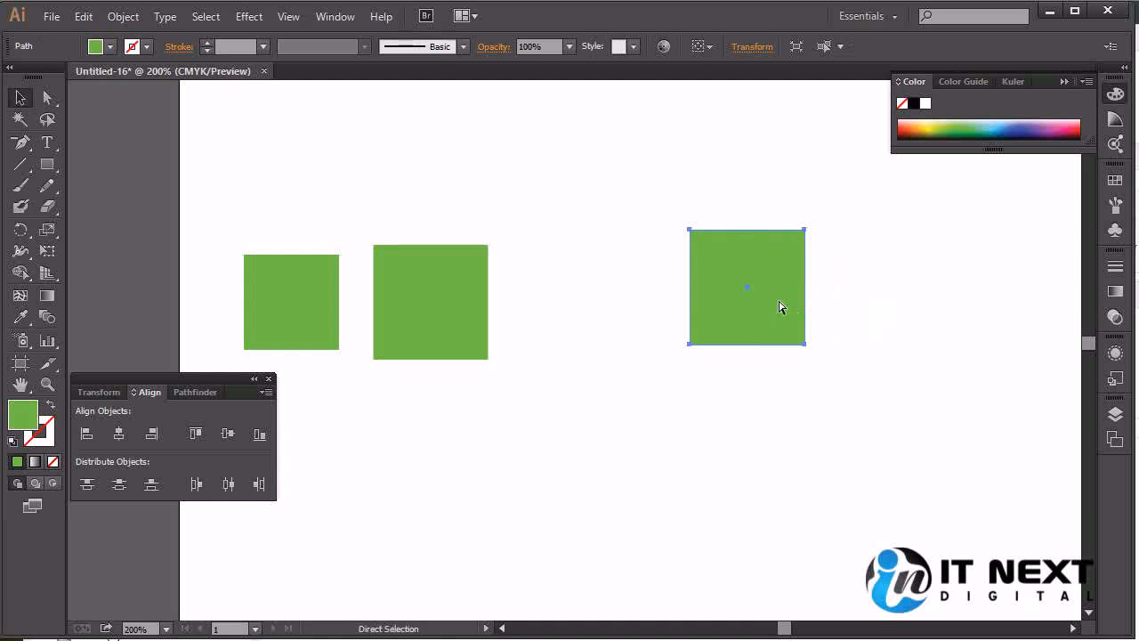
left_click(780, 301, "ctrl")
left_click_drag(780, 301, 933, 301)
left_click_drag(934, 307, 808, 311)
key("v")
left_click_drag(771, 308, 959, 308)
key("ctrl+z")
Step: Select the orange square hidden behind the green one and nudge it right until about a third of it protrudes
left_click(824, 316)
left_click(776, 311)
key("ctrl")
left_click(774, 313, "ctrl")
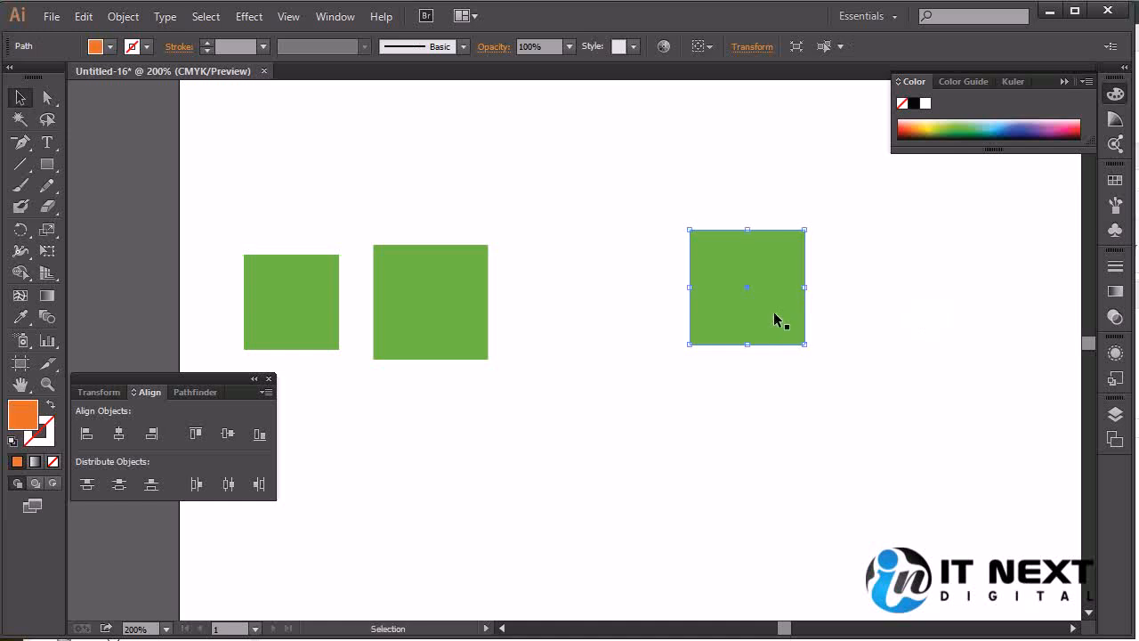
key("Right")
key("Right")
key("Right")
key("Right")
key("Right")
key("Right")
key("Right")
key("Right")
key("Right")
key("Right")
key("Right")
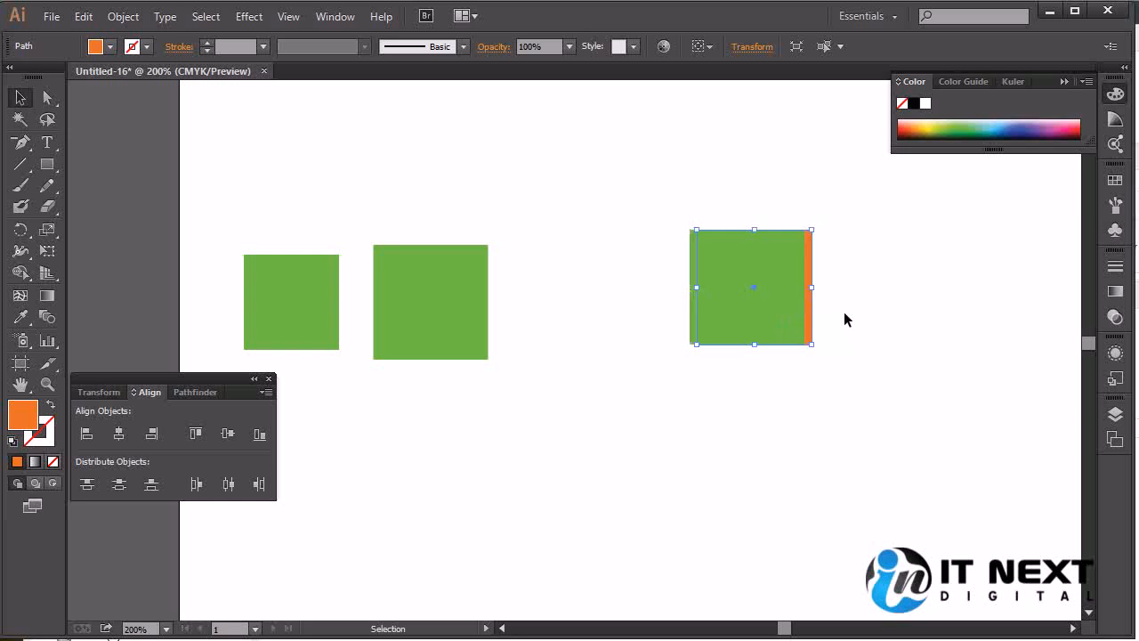
key("Right")
key("Right")
key("Right")
key("Right")
key("Right")
key("Right")
key("Right")
key("Right")
key("Right")
key("Right")
key("Right")
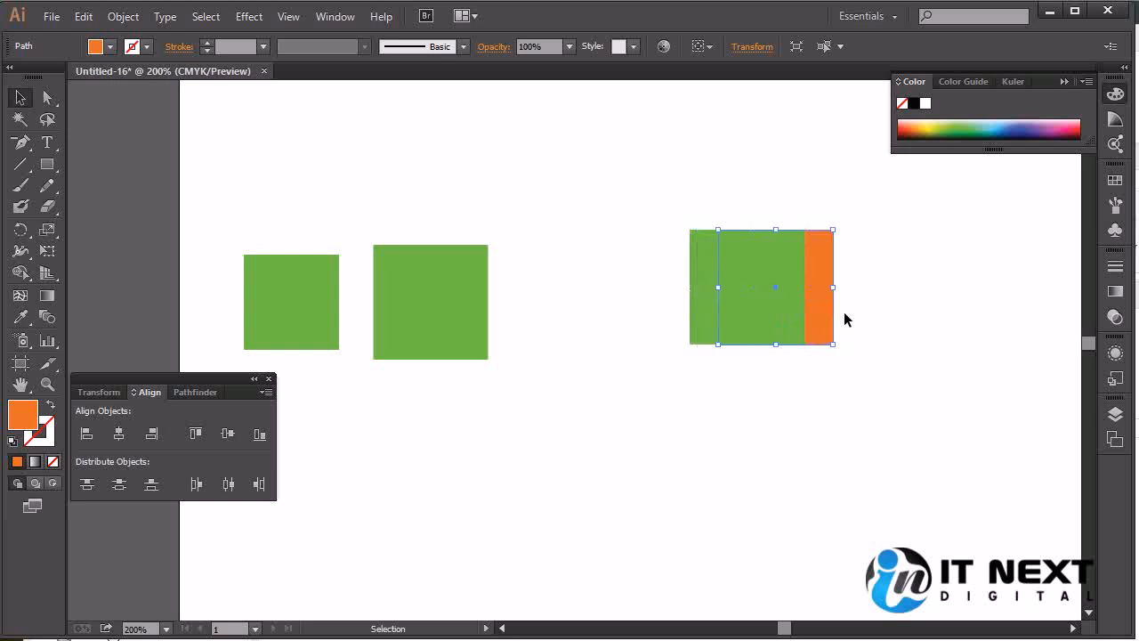
key("Right")
Step: Select the overlapping orange and green squares, align their horizontal centres and clear the selection
left_click_drag(882, 226, 602, 414)
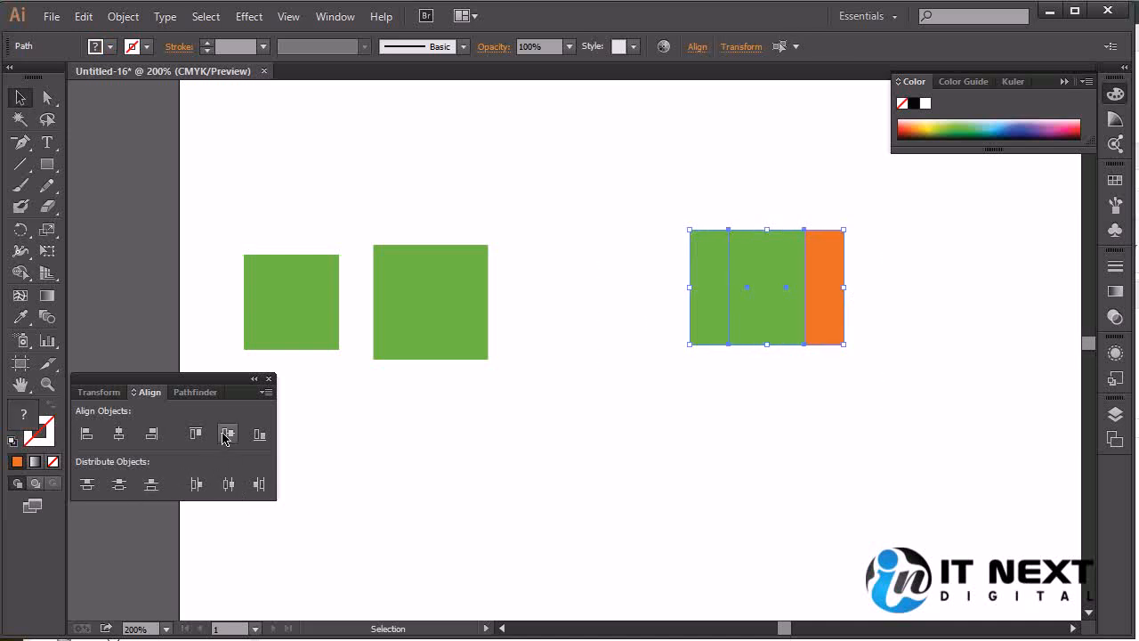
left_click(121, 434)
left_click(833, 434)
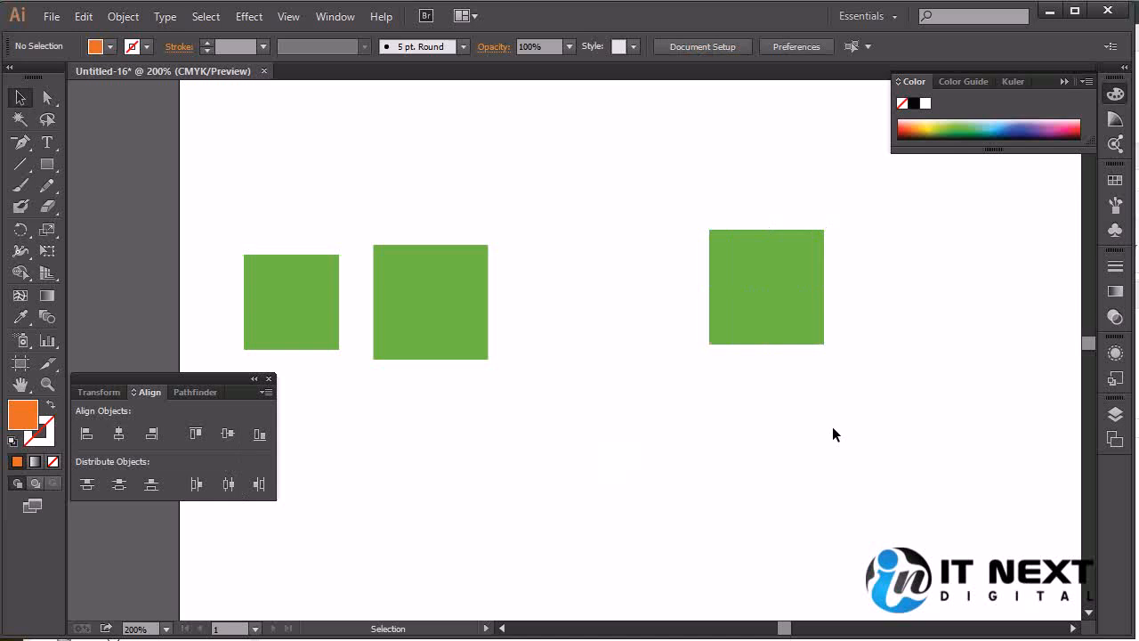
Step: Select through the stack to the orange square behind the green one, check its fill colour and deselect it
left_click_drag(836, 249, 655, 410)
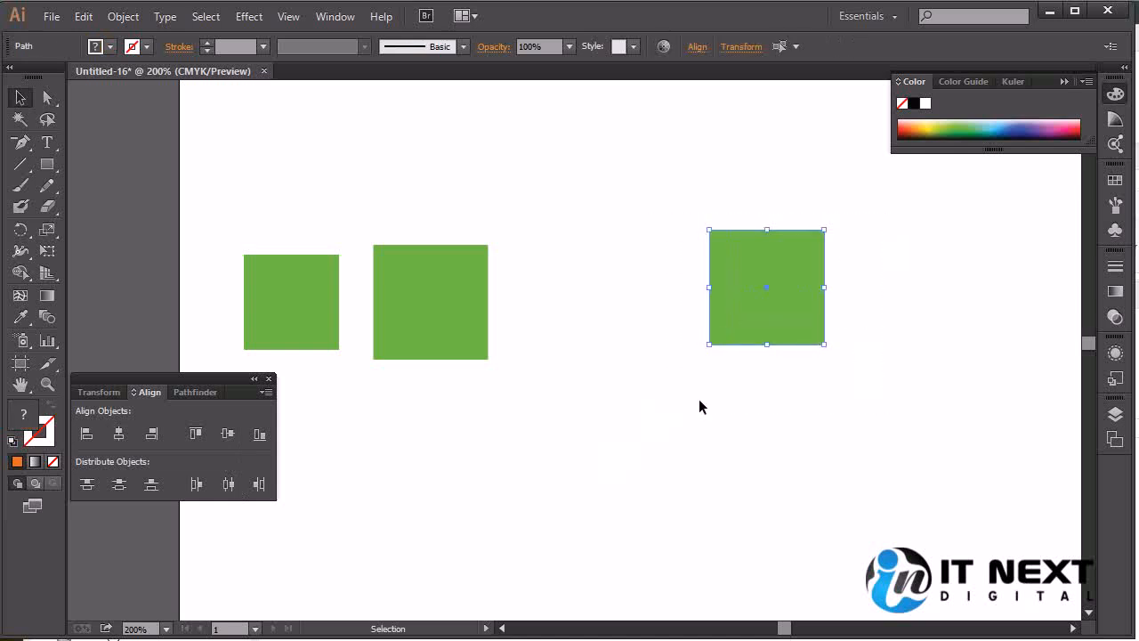
key("a")
left_click(872, 300, "ctrl")
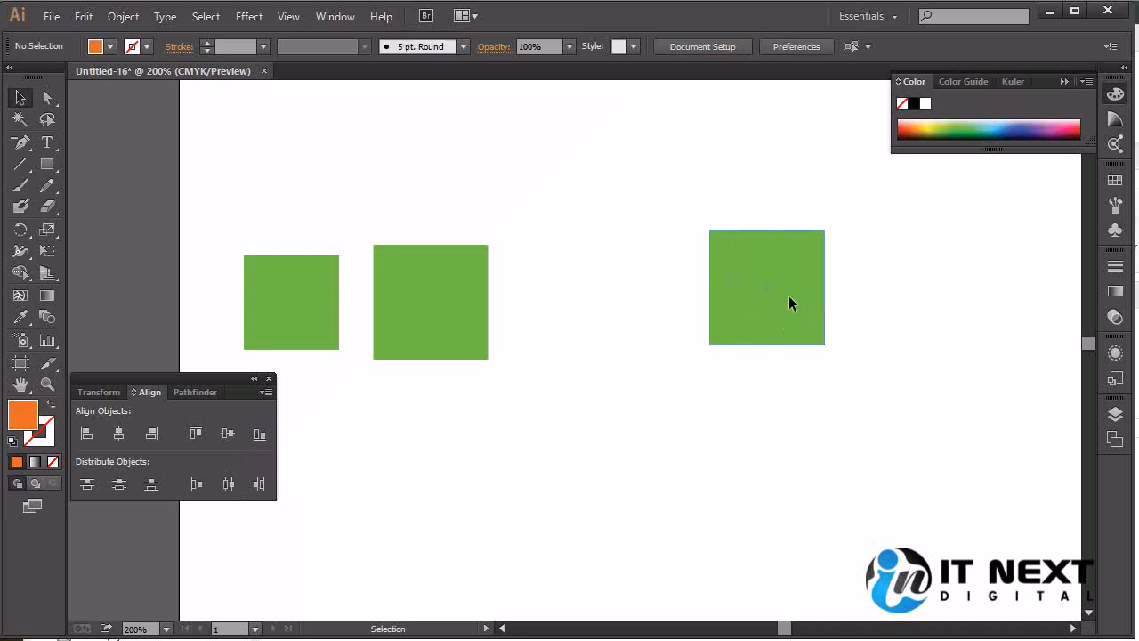
left_click(788, 297, "ctrl")
left_click(787, 296, "ctrl")
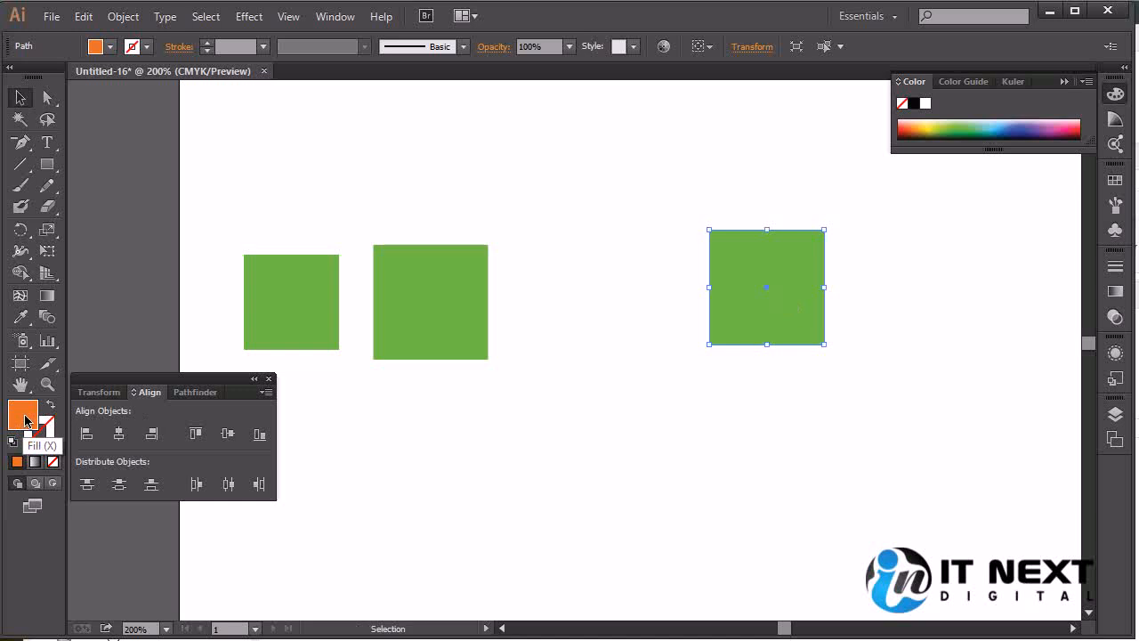
left_click(698, 408)
Step: Duplicate the front green square just below the stack and fill the copy with red
left_click(772, 311)
left_click_drag(773, 316, 752, 441)
left_click_drag(951, 125, 931, 123)
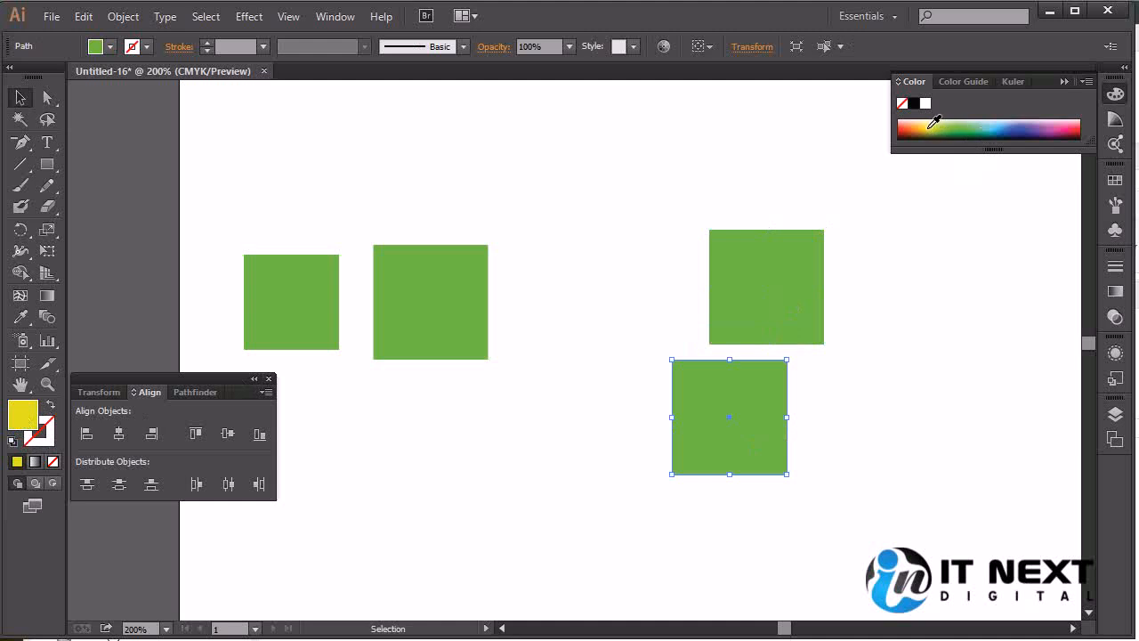
left_click(1077, 126)
Step: Select the green-and-orange stack with the red square, without the star, and align their centres horizontally and vertically
left_click_drag(913, 198, 562, 625)
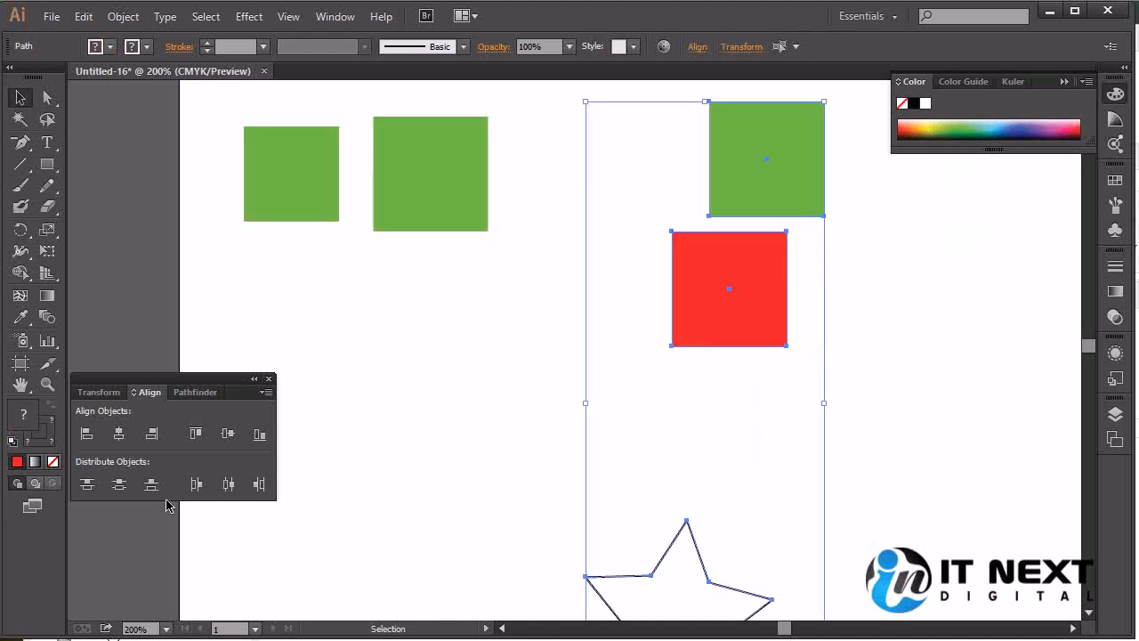
left_click(930, 329)
left_click_drag(850, 89, 631, 329)
left_click(120, 433)
left_click(228, 433)
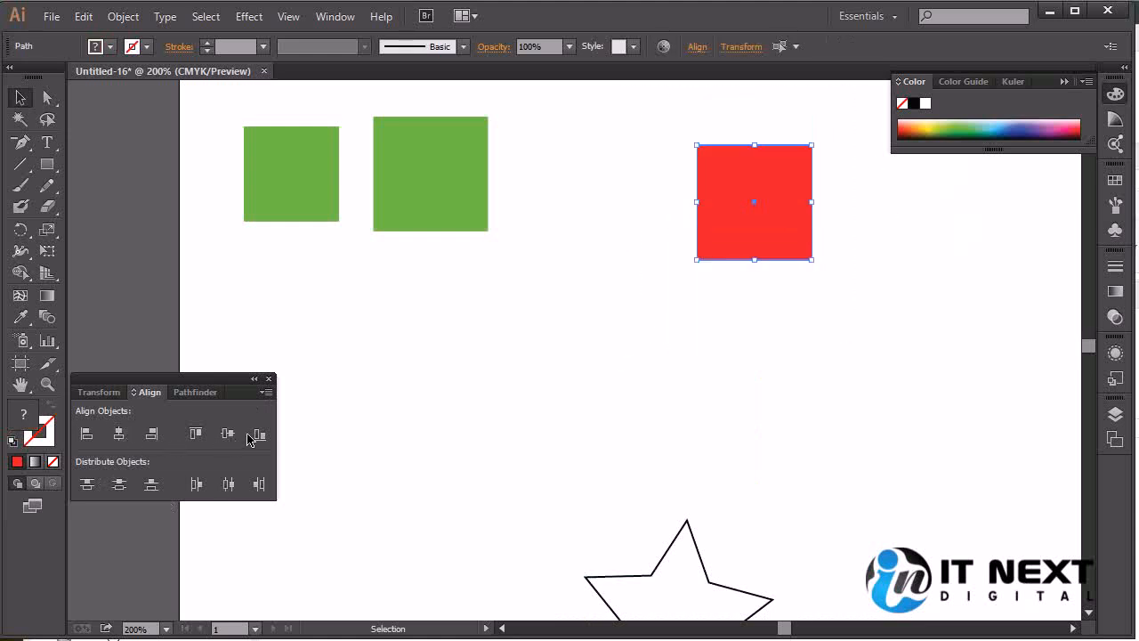
left_click(723, 402)
Step: Select through the three stacked squares, from red to green to the orange one at the back
key("a")
left_click(757, 244)
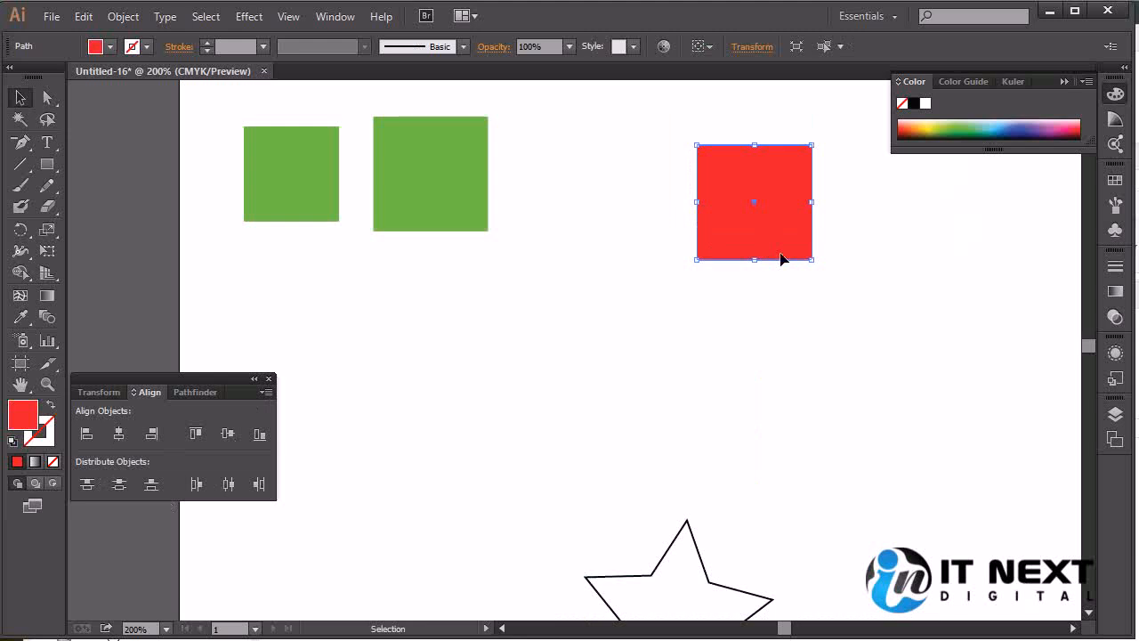
left_click(731, 246)
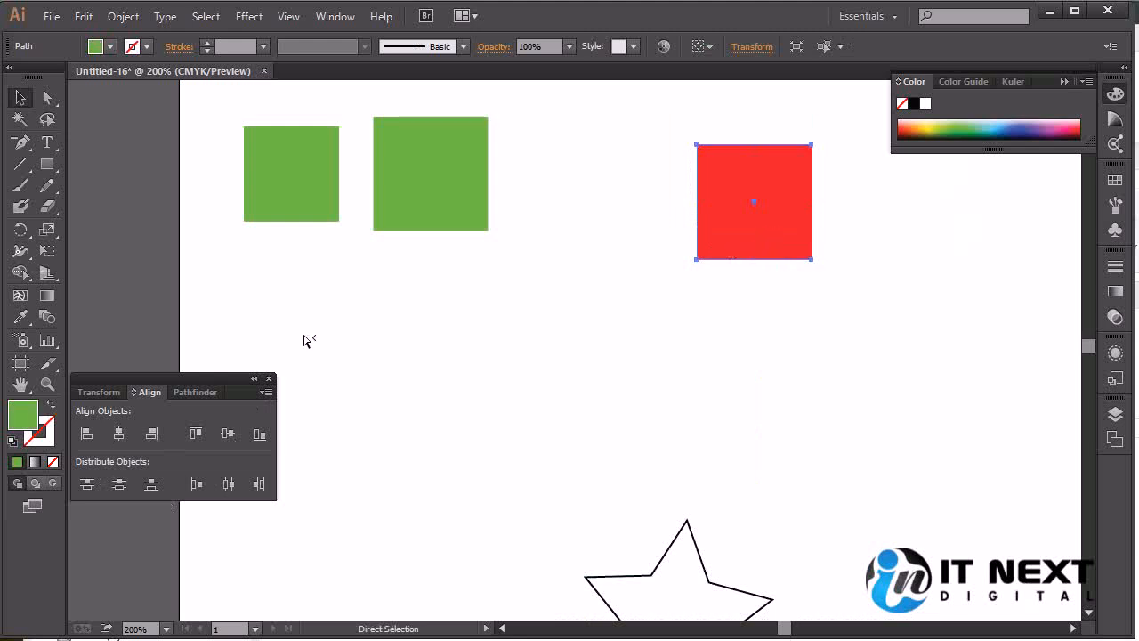
left_click(728, 237, "ctrl")
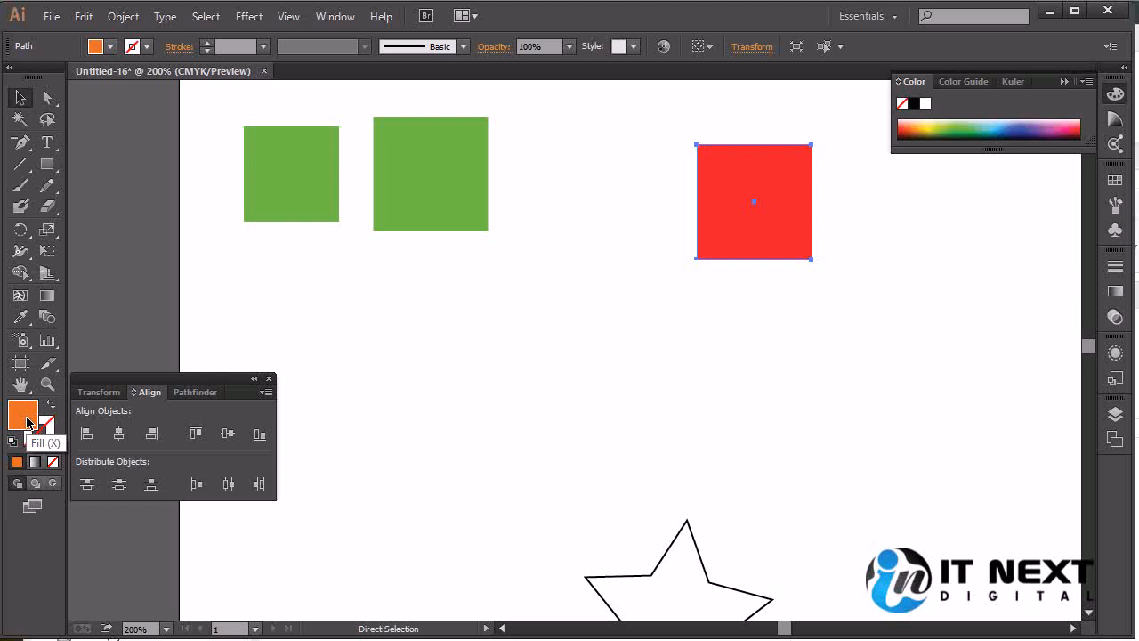
key("v")
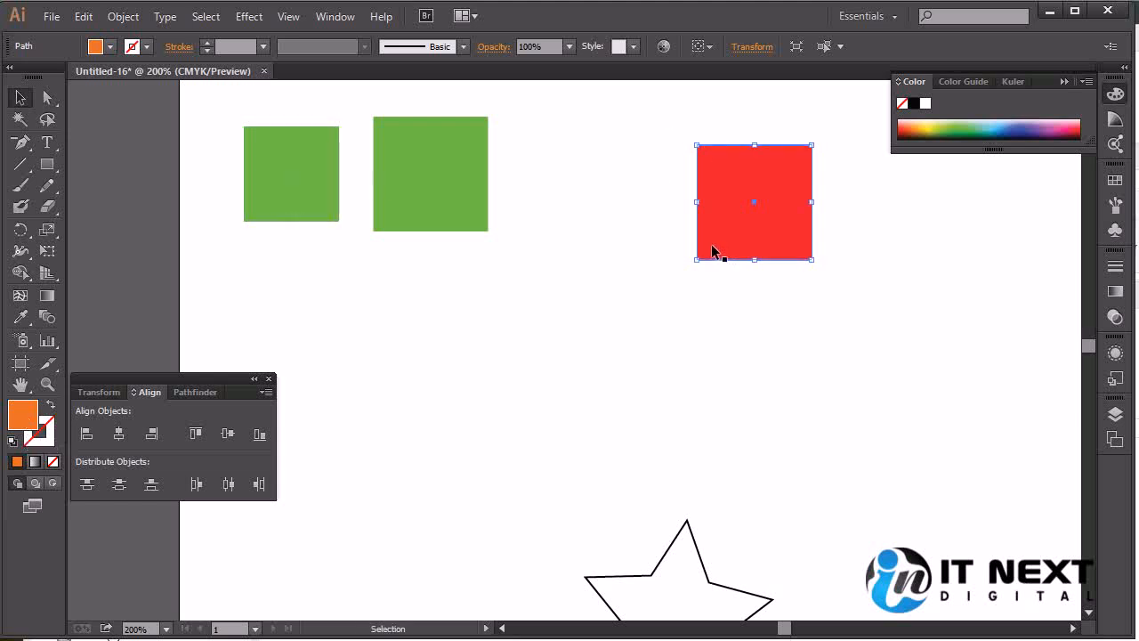